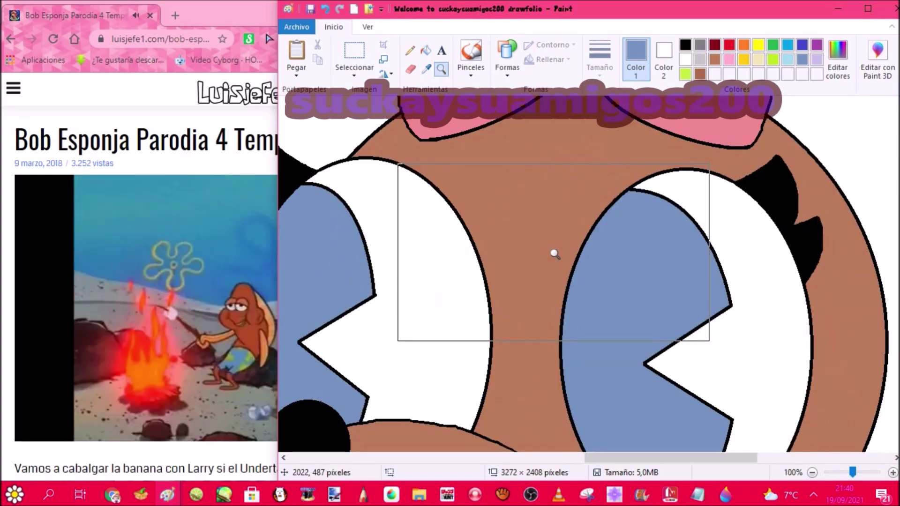
Skip ahead in the "Bob Esponja Parodia 4 Temporada 1" video in the browser to about 2:09.
{"action": "left_click", "coordinate": [170, 414]}
{"action": "key", "text": "space"}
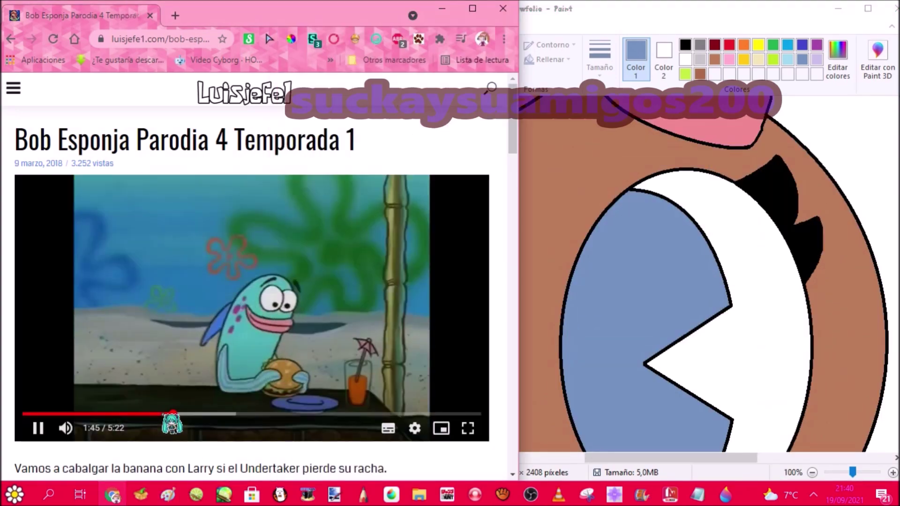
{"action": "key", "text": "Left"}
{"action": "left_click", "coordinate": [185, 415]}
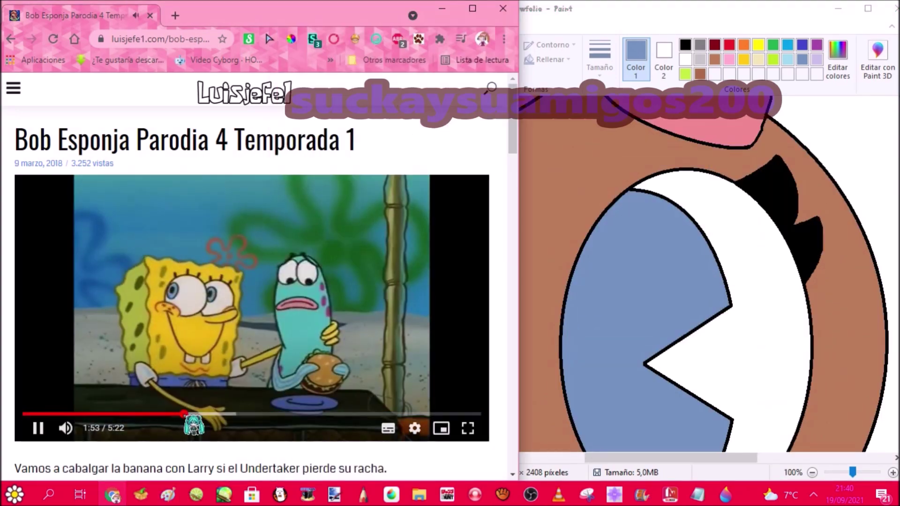
{"action": "left_click", "coordinate": [193, 414]}
{"action": "left_click", "coordinate": [207, 414]}
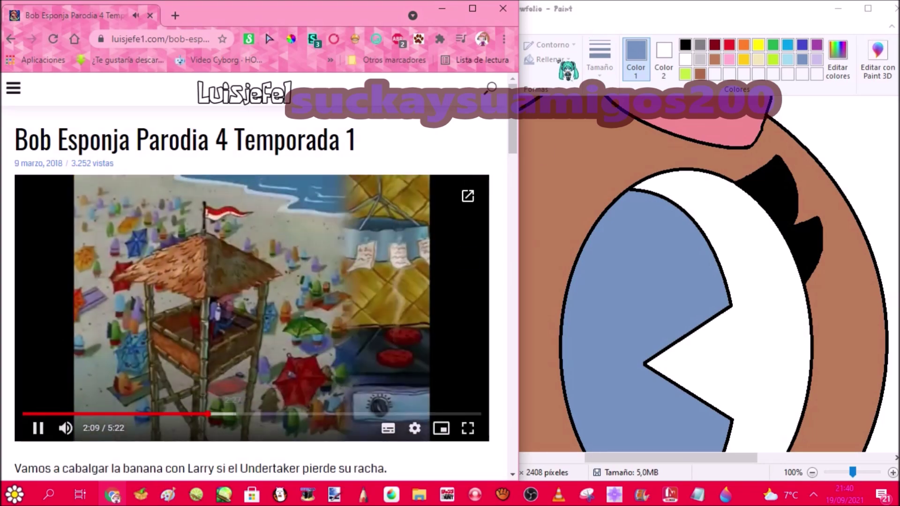
Switch back to Paint, separate the left iris outline from the eye outline, and recolour it from black to the iris blue.
{"action": "left_click", "coordinate": [560, 62]}
{"action": "scroll", "coordinate": [533, 235], "scroll_direction": "up", "scroll_amount": 3}
{"action": "scroll", "coordinate": [518, 220], "scroll_direction": "down", "scroll_amount": 4}
{"action": "left_click", "coordinate": [407, 201]}
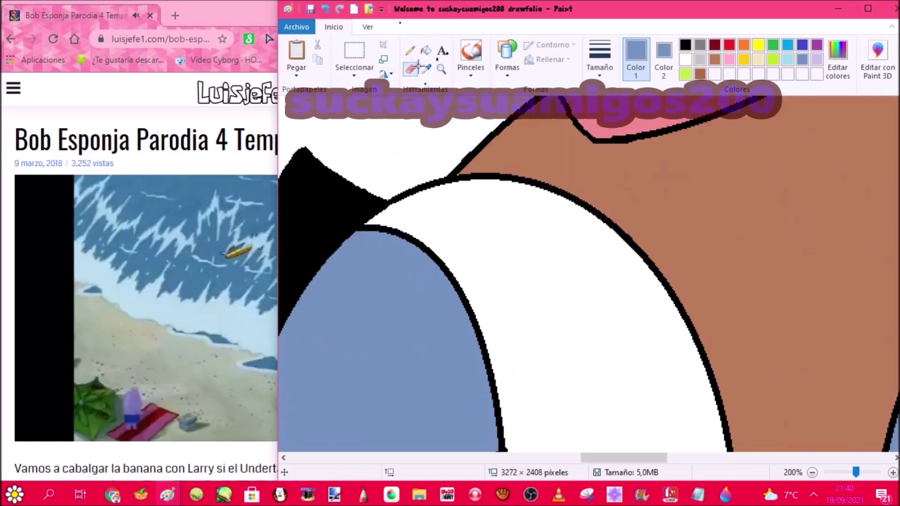
{"action": "scroll", "coordinate": [487, 269], "scroll_direction": "down", "scroll_amount": 5}
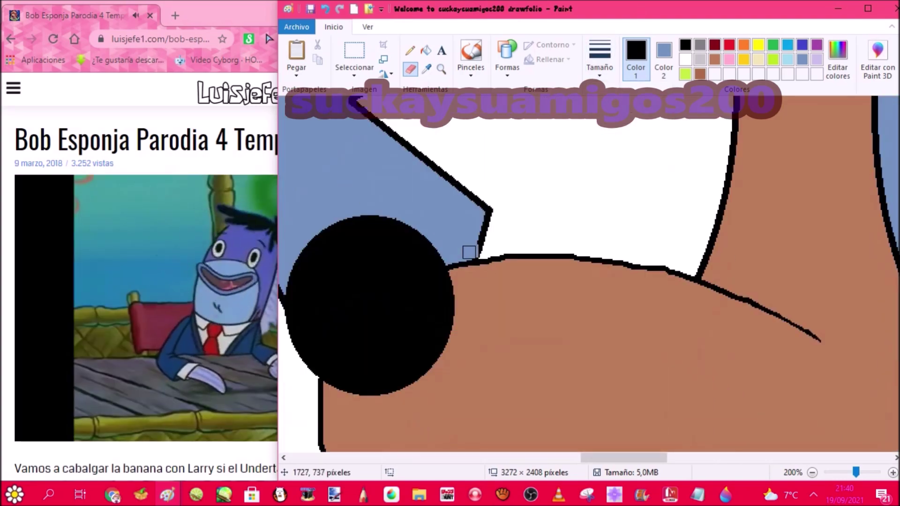
{"action": "scroll", "coordinate": [495, 200], "scroll_direction": "up", "scroll_amount": 3}
{"action": "left_click", "coordinate": [426, 51]}
{"action": "right_click", "coordinate": [495, 234]}
Separate the right iris outline from the eye outline and recolour it from black to the iris blue.
{"action": "left_click_drag", "start_coordinate": [596, 456], "coordinate": [671, 456]}
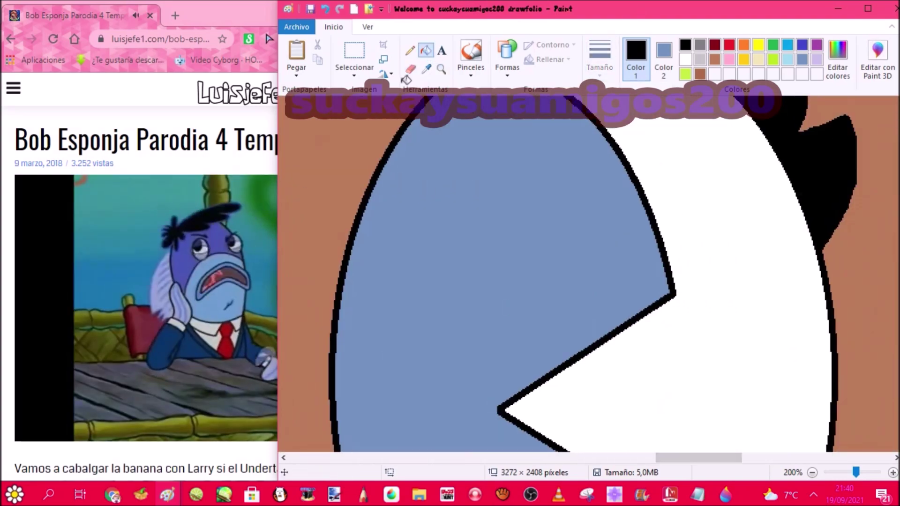
{"action": "left_click", "coordinate": [408, 70]}
{"action": "scroll", "coordinate": [510, 191], "scroll_direction": "up", "scroll_amount": 1}
{"action": "scroll", "coordinate": [470, 161], "scroll_direction": "down", "scroll_amount": 5}
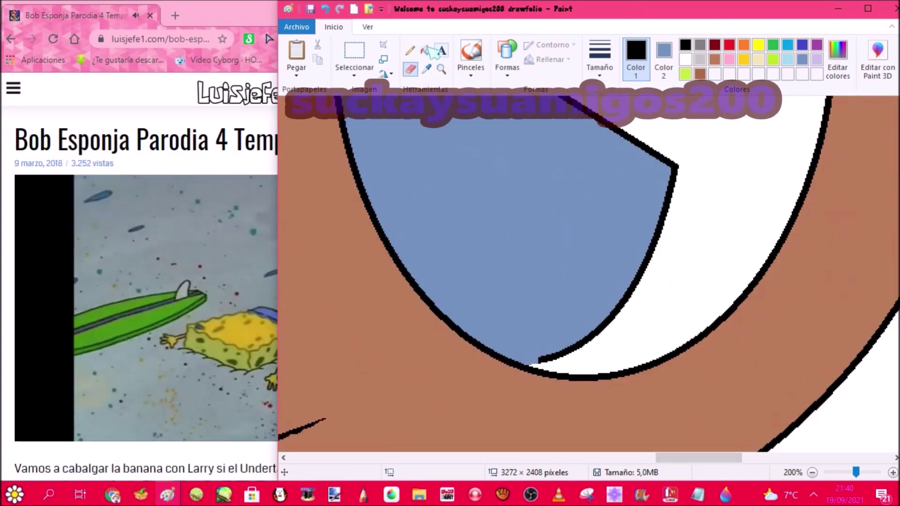
{"action": "left_click", "coordinate": [425, 50]}
{"action": "right_click", "coordinate": [609, 125]}
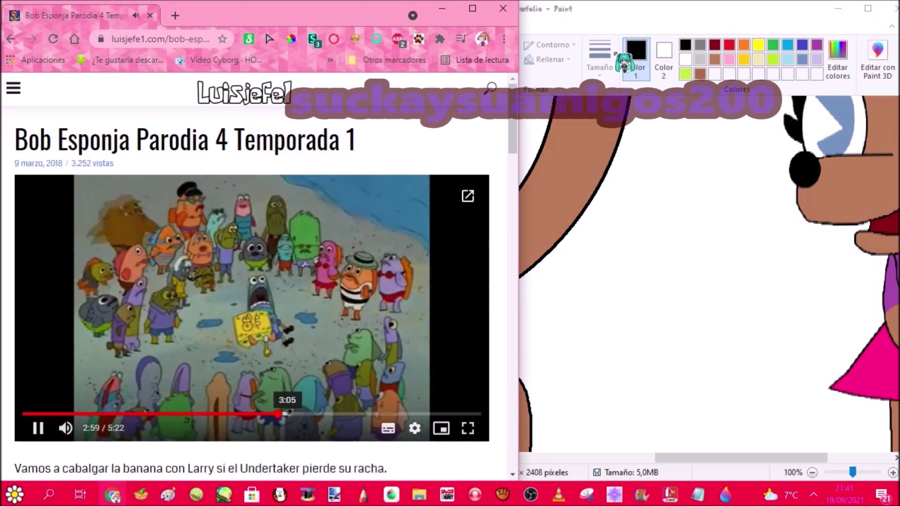
Fill the large character's shirt with purple sampled from the small reference character, using a slightly darker purple for the left sleeve.
{"action": "left_click", "coordinate": [624, 66]}
{"action": "right_click", "coordinate": [492, 230]}
{"action": "left_click", "coordinate": [426, 69]}
{"action": "left_click", "coordinate": [813, 208]}
{"action": "left_click", "coordinate": [485, 258]}
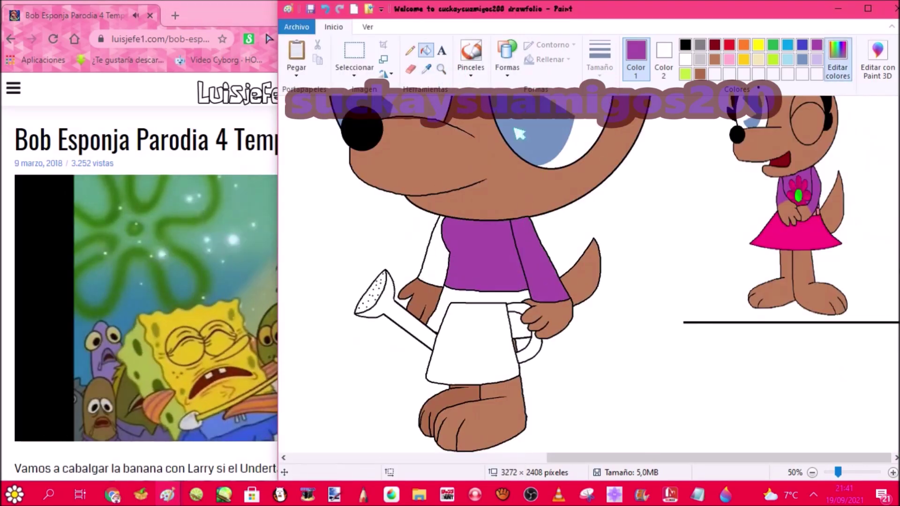
{"action": "left_click", "coordinate": [837, 58]}
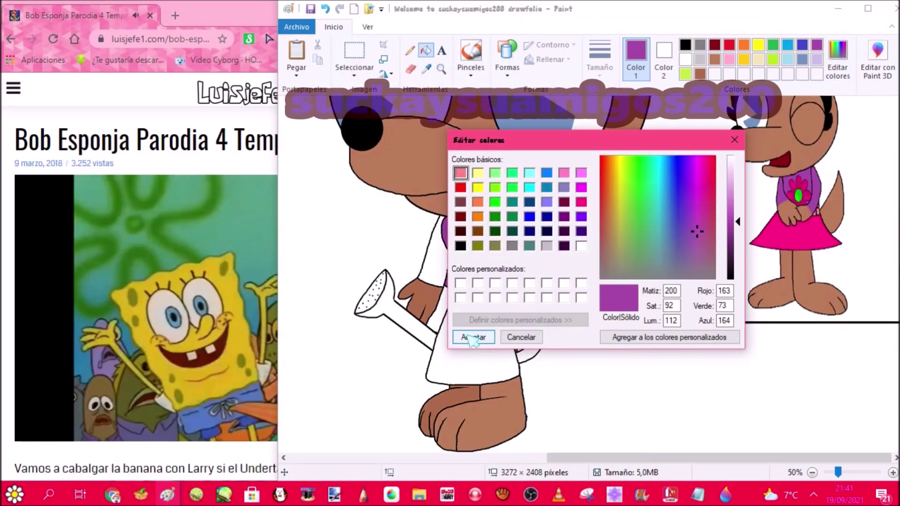
{"action": "left_click", "coordinate": [473, 337]}
Fill the skirt areas visible around the watering can with the pink sampled from the small character's skirt.
{"action": "left_click", "coordinate": [426, 69]}
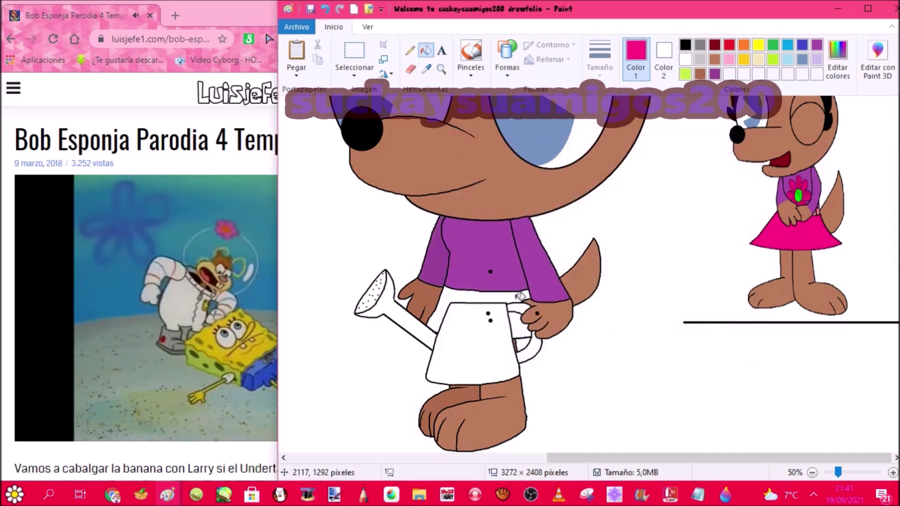
{"action": "left_click", "coordinate": [441, 69]}
{"action": "left_click", "coordinate": [497, 333]}
{"action": "left_click", "coordinate": [498, 331]}
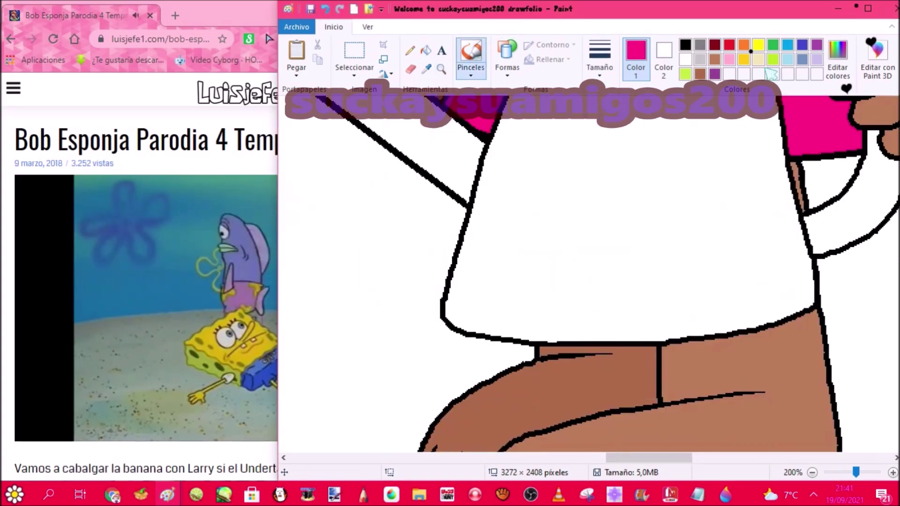
{"action": "left_click_drag", "start_coordinate": [359, 237], "coordinate": [459, 204]}
{"action": "left_click", "coordinate": [326, 12]}
{"action": "left_click_drag", "start_coordinate": [405, 257], "coordinate": [535, 181]}
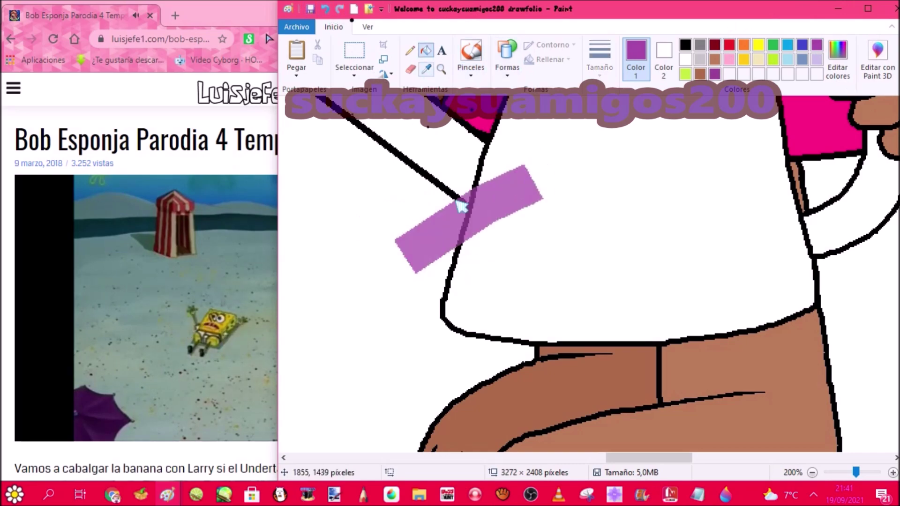
{"action": "left_click", "coordinate": [326, 9]}
Fill the watering can's spout, body and handle with dark purple.
{"action": "scroll", "coordinate": [432, 303], "scroll_direction": "up", "scroll_amount": 3}
{"action": "left_click", "coordinate": [432, 304]}
{"action": "left_click", "coordinate": [633, 323]}
{"action": "left_click", "coordinate": [844, 400]}
Mix a darker shade of the watering can's purple and fill the dotted sprinkler face with it.
{"action": "left_click_drag", "start_coordinate": [632, 458], "coordinate": [593, 458]}
{"action": "scroll", "coordinate": [657, 352], "scroll_direction": "up", "scroll_amount": 3}
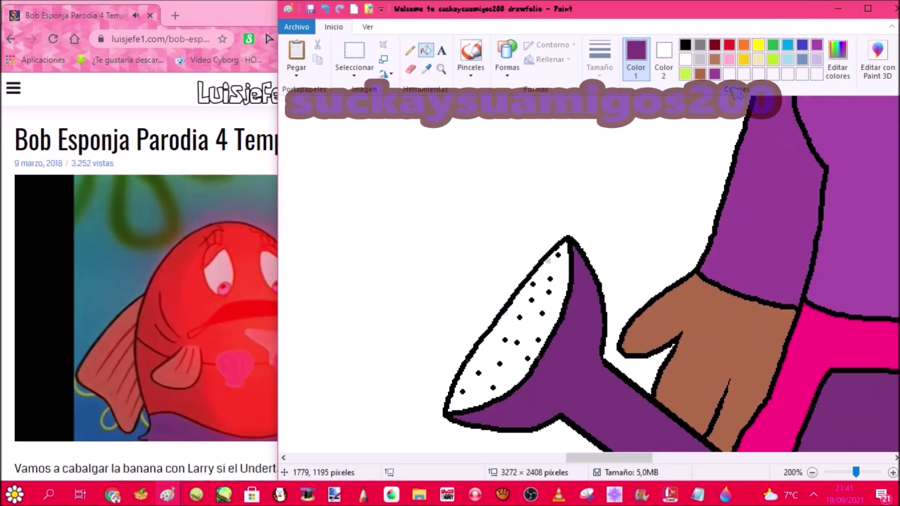
{"action": "left_click", "coordinate": [838, 59]}
{"action": "left_click_drag", "start_coordinate": [736, 236], "coordinate": [737, 242]}
{"action": "left_click", "coordinate": [473, 337]}
{"action": "left_click", "coordinate": [270, 81]}
{"action": "left_click", "coordinate": [563, 271]}
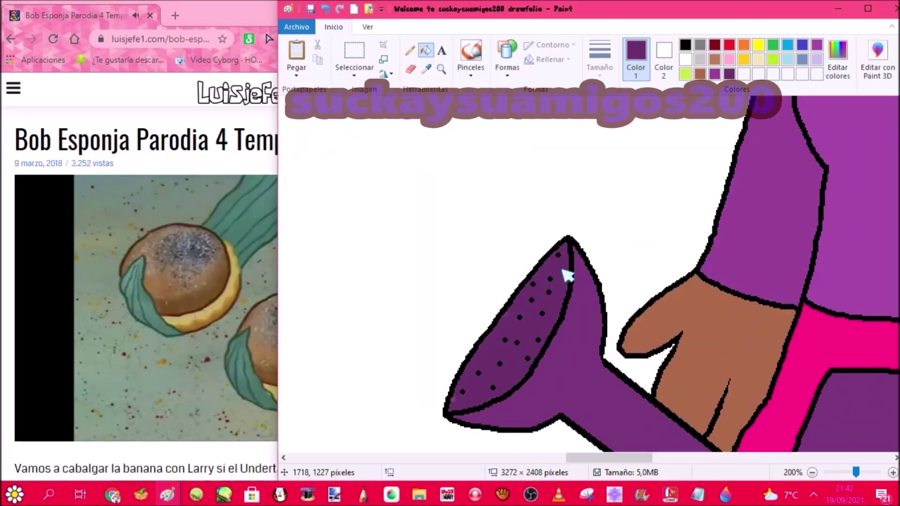
Crop the canvas to about 2846 × 1866 pixels around the sunflower and the large character.
{"action": "left_click", "coordinate": [441, 69]}
{"action": "right_click", "coordinate": [478, 239]}
{"action": "right_click", "coordinate": [477, 240]}
{"action": "right_click", "coordinate": [478, 240]}
{"action": "scroll", "coordinate": [398, 153], "scroll_direction": "up", "scroll_amount": 2}
{"action": "left_click", "coordinate": [355, 51]}
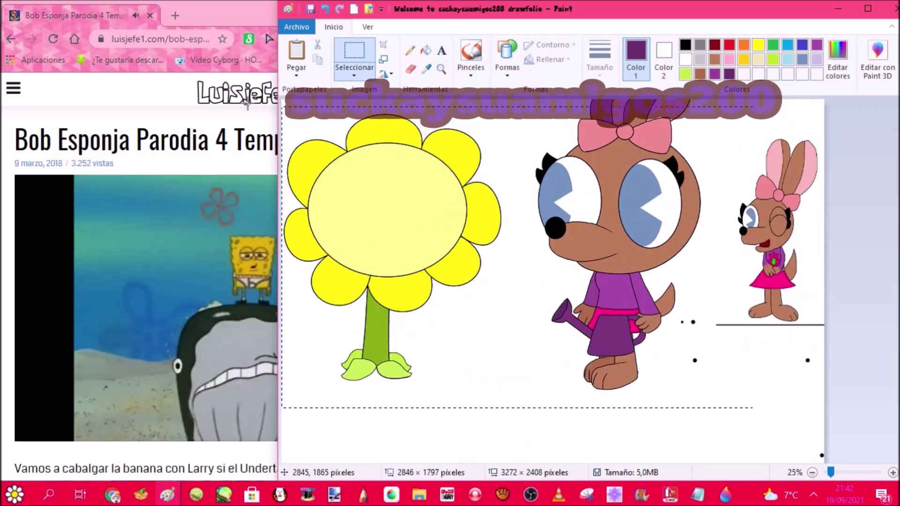
{"action": "right_click", "coordinate": [534, 261]}
{"action": "left_click", "coordinate": [555, 316]}
Move the large character slightly to the right and remove the sliver of the small character at the canvas's right edge.
{"action": "left_click_drag", "start_coordinate": [613, 254], "coordinate": [649, 254]}
{"action": "left_click", "coordinate": [749, 321]}
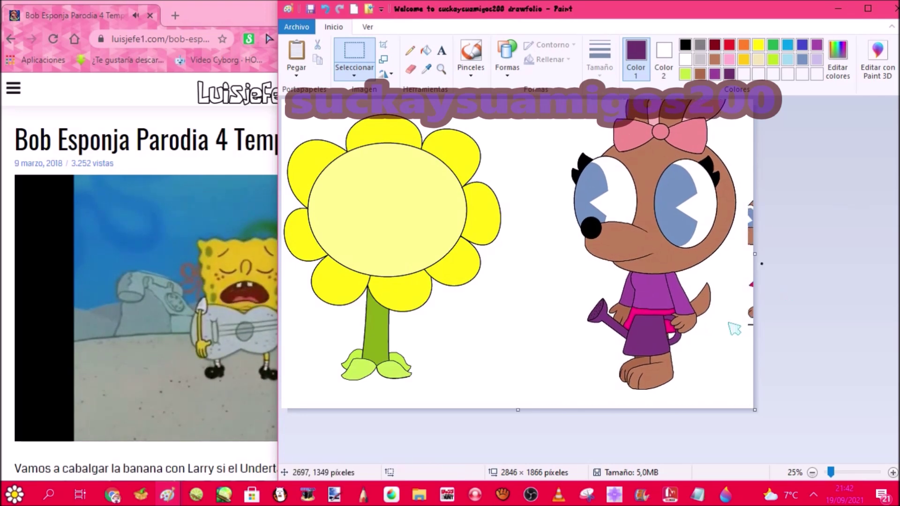
{"action": "left_click_drag", "start_coordinate": [727, 338], "coordinate": [740, 174]}
{"action": "left_click_drag", "start_coordinate": [728, 271], "coordinate": [745, 271]}
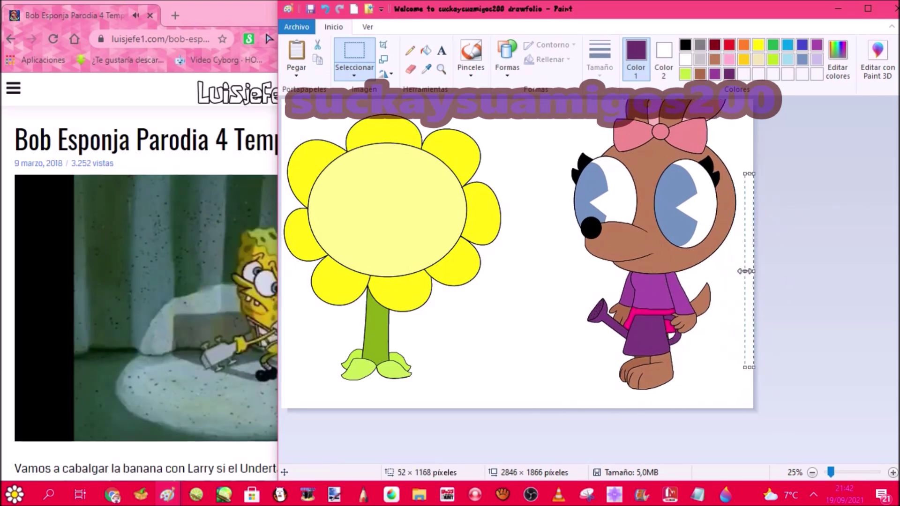
Copy the Wikimedia Commons "Garden Background.jpg" picture from the Google image results for "garden background".
{"action": "left_click", "coordinate": [224, 301]}
{"action": "scroll", "coordinate": [224, 301], "scroll_direction": "down", "scroll_amount": 3}
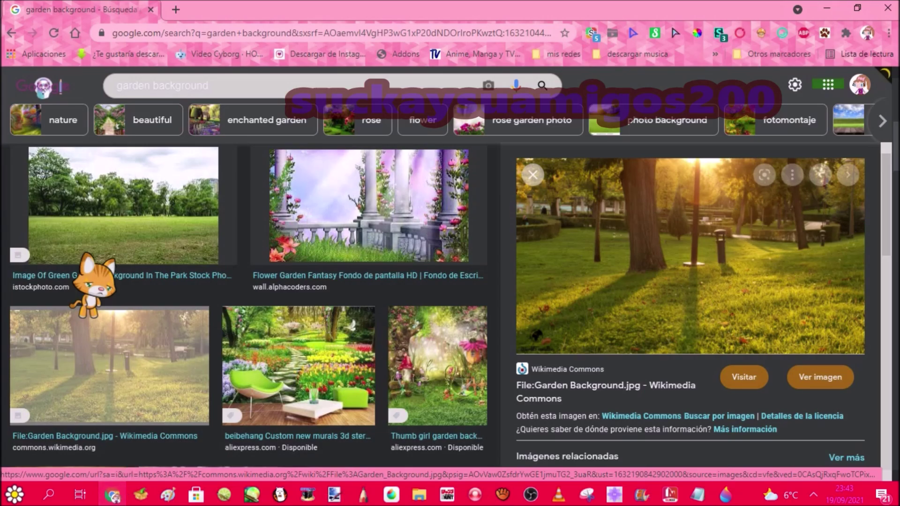
{"action": "right_click", "coordinate": [534, 234]}
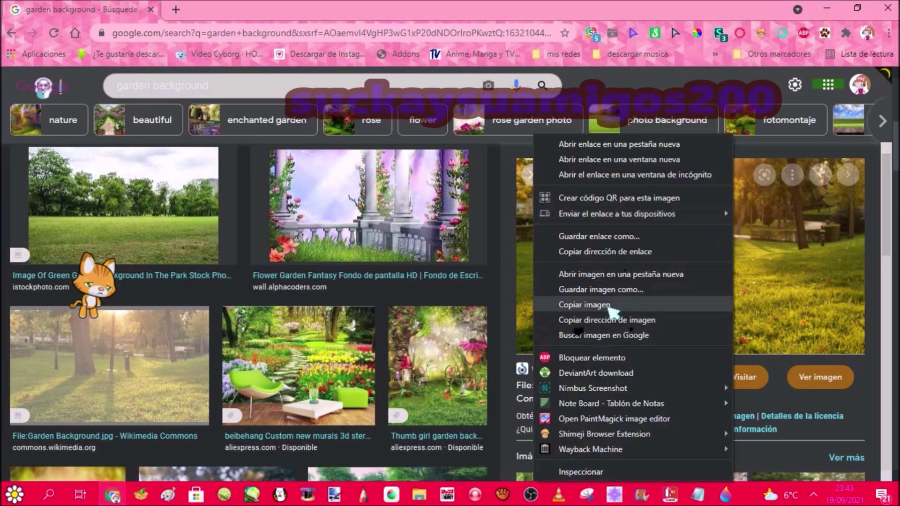
{"action": "left_click", "coordinate": [586, 297]}
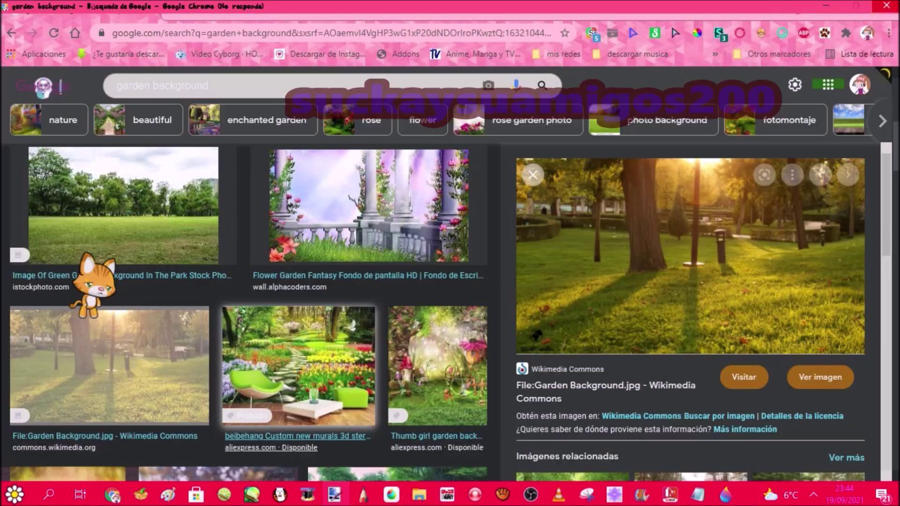
Try to paste the copied garden picture into the empty layer Capa 2 of the paint.net drawing.
{"action": "left_click", "coordinate": [111, 40]}
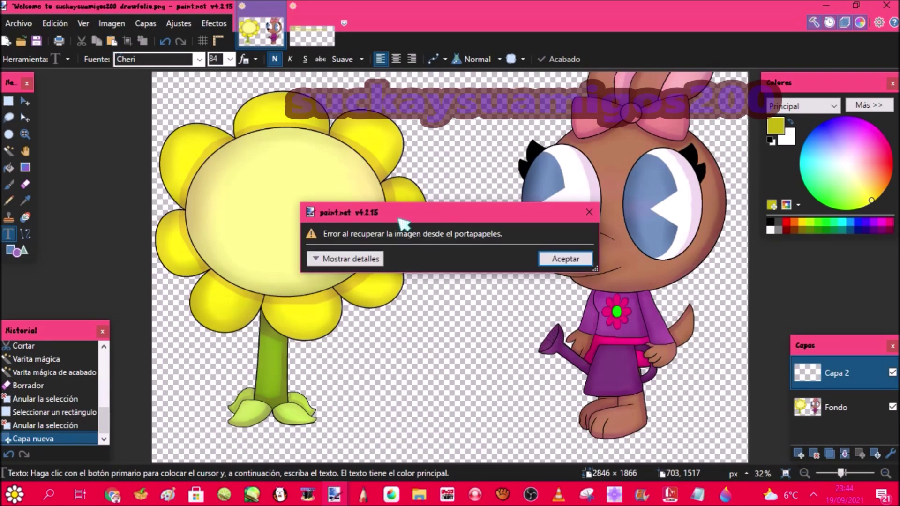
{"action": "left_click", "coordinate": [592, 209]}
{"action": "left_click", "coordinate": [24, 104]}
{"action": "left_click", "coordinate": [111, 42]}
{"action": "left_click", "coordinate": [566, 266]}
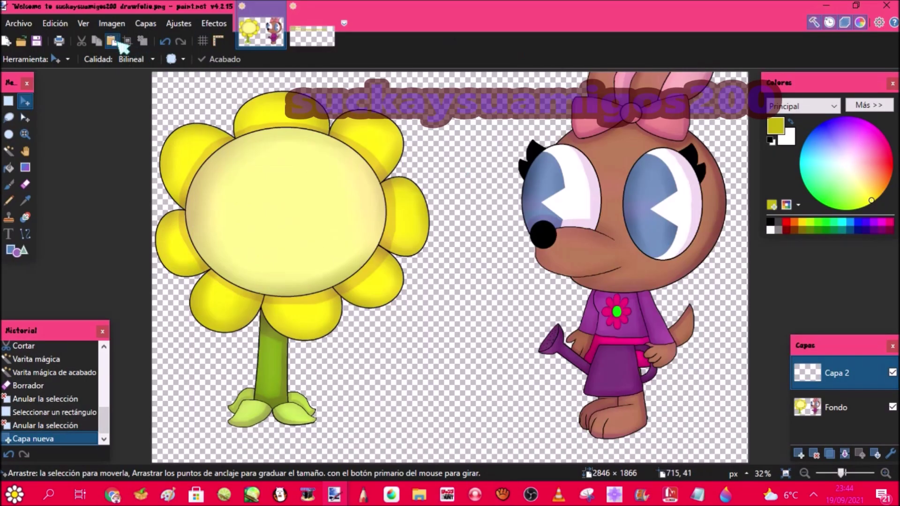
{"action": "left_click", "coordinate": [118, 41]}
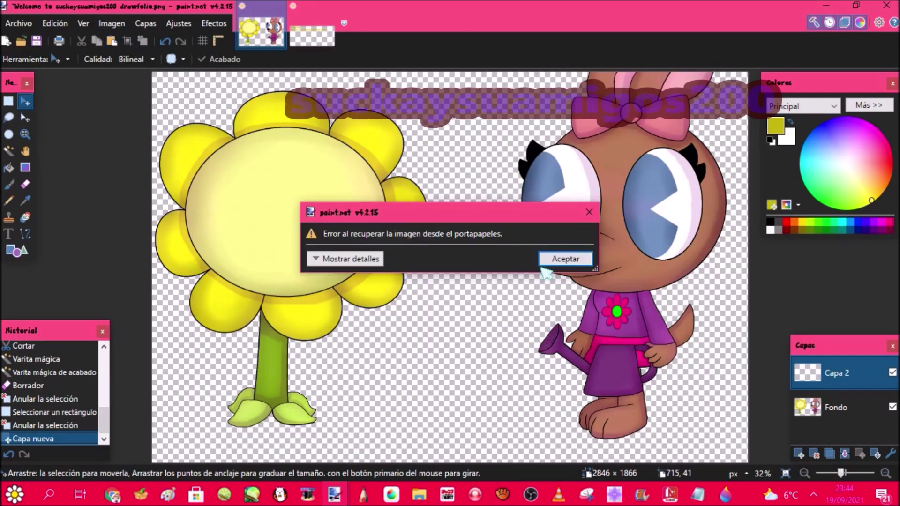
{"action": "left_click", "coordinate": [556, 266]}
{"action": "left_click", "coordinate": [113, 495]}
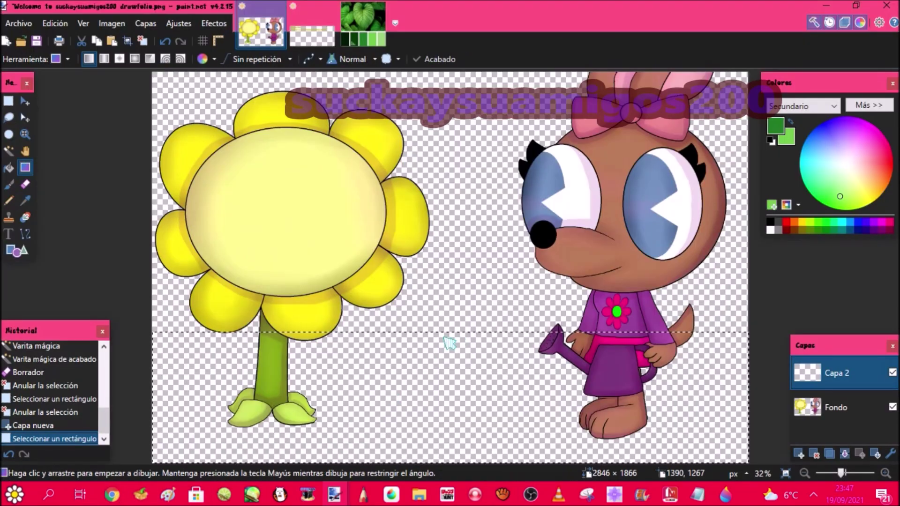
Fill the selected lower strip with a vertical dark-to-light green gradient, and add a new layer beneath it.
{"action": "mouse_move", "coordinate": [443, 337]}
{"action": "left_mouse_down"}
{"action": "mouse_move", "coordinate": [441, 444]}
{"action": "mouse_move", "coordinate": [440, 431]}
{"action": "left_mouse_up"}
{"action": "key", "text": "ctrl+d"}
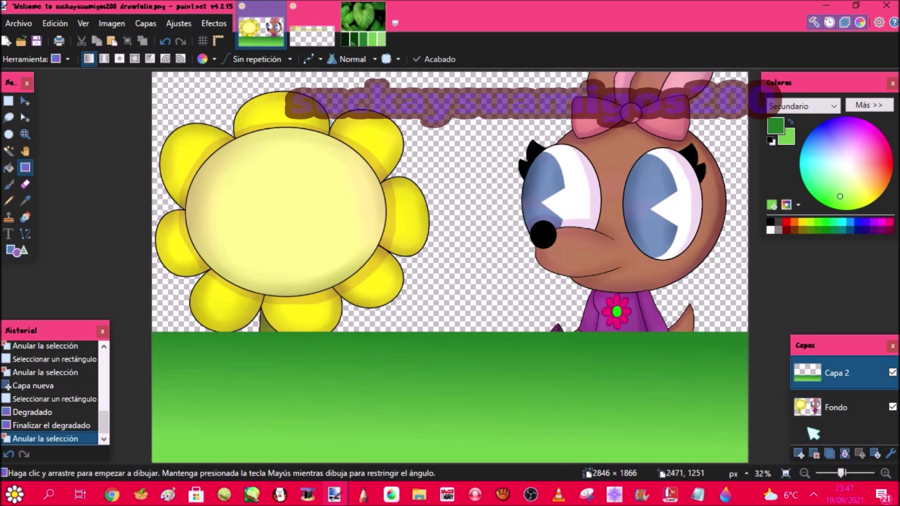
{"action": "left_click", "coordinate": [798, 454]}
Open the blue sky palette image and sample light blue as the primary colour and a stronger blue as the secondary.
{"action": "left_click", "coordinate": [20, 41]}
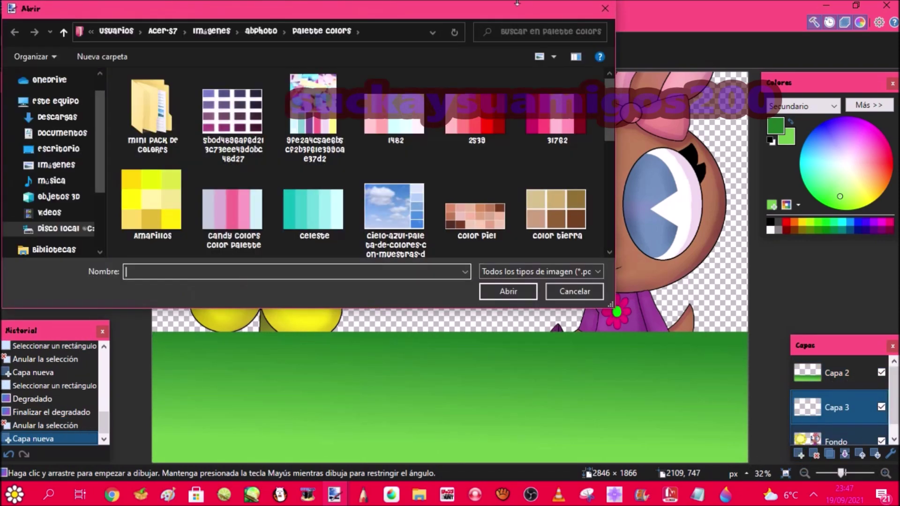
{"action": "double_click", "coordinate": [393, 201]}
{"action": "left_click", "coordinate": [25, 201]}
{"action": "left_click", "coordinate": [610, 296]}
Fill Capa 3 of the drawing with a radial gradient from light blue in the middle to stronger blue at the edges.
{"action": "left_click", "coordinate": [261, 35]}
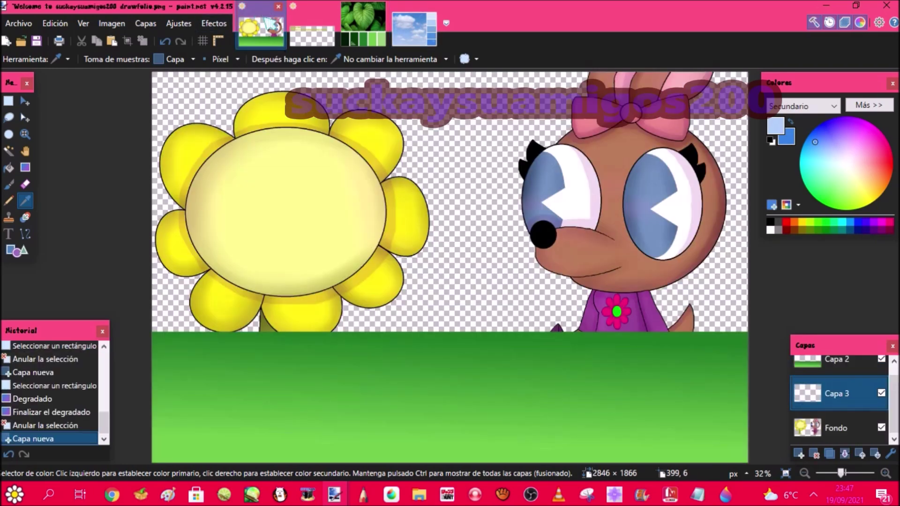
{"action": "left_click", "coordinate": [135, 60]}
{"action": "left_click_drag", "start_coordinate": [427, 275], "coordinate": [182, 14]}
Sample the deepest blue swatch of the sky palette as the primary colour and darken it.
{"action": "left_click", "coordinate": [814, 370]}
{"action": "left_click", "coordinate": [23, 199]}
{"action": "left_click", "coordinate": [414, 29]}
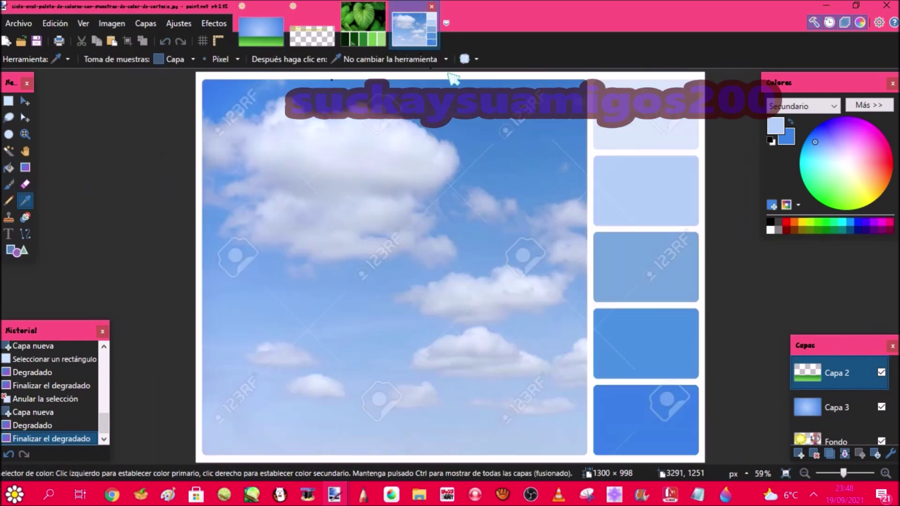
{"action": "left_click", "coordinate": [645, 424]}
{"action": "left_click", "coordinate": [869, 106]}
{"action": "left_click", "coordinate": [834, 223]}
{"action": "left_click", "coordinate": [752, 105]}
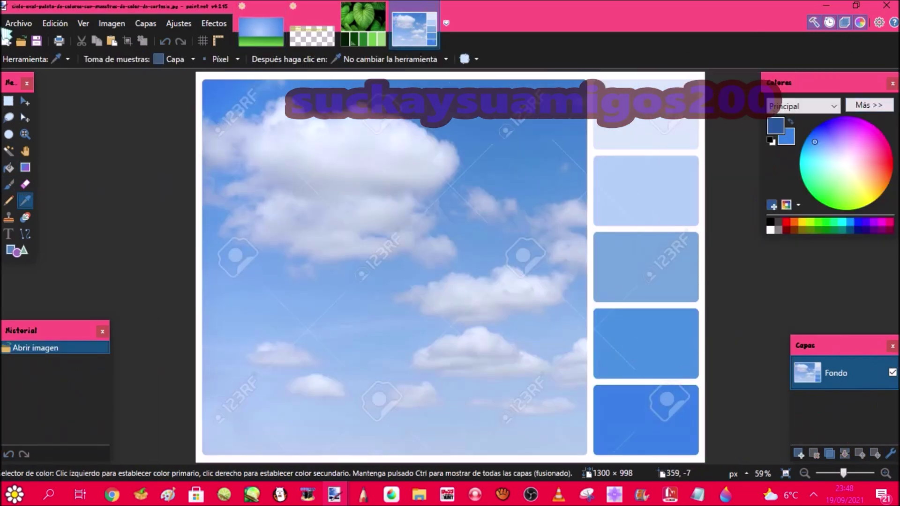
On a new layer behind the ground, brush dark blue along the sky's side edges and pale blue along its top, 90 px wide.
{"action": "left_click", "coordinate": [270, 43]}
{"action": "left_click", "coordinate": [9, 184]}
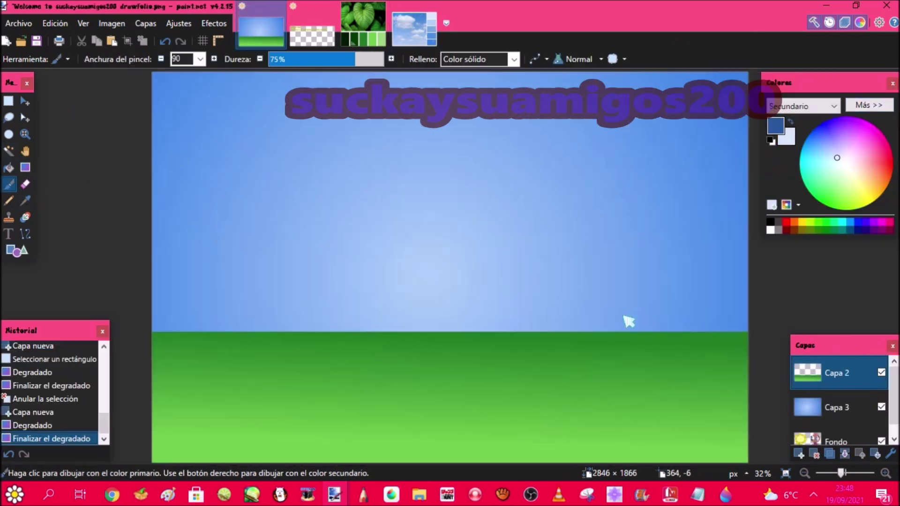
{"action": "left_click", "coordinate": [799, 453]}
{"action": "left_click_drag", "start_coordinate": [160, 232], "coordinate": [148, 307]}
{"action": "left_click_drag", "start_coordinate": [149, 75], "coordinate": [708, 49]}
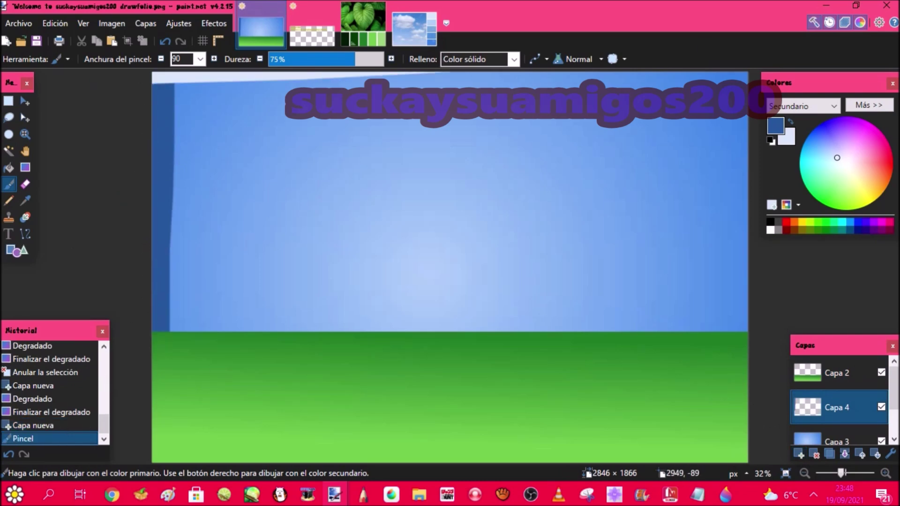
{"action": "mouse_move", "coordinate": [318, 72]}
{"action": "left_mouse_down"}
{"action": "mouse_move", "coordinate": [745, 79]}
{"action": "mouse_move", "coordinate": [742, 354]}
{"action": "left_mouse_up"}
Apply a Gaussian blur with a radius of 117 to the brushed sky edges on Capa 4.
{"action": "mouse_move", "coordinate": [239, 58]}
{"action": "left_click", "coordinate": [365, 123]}
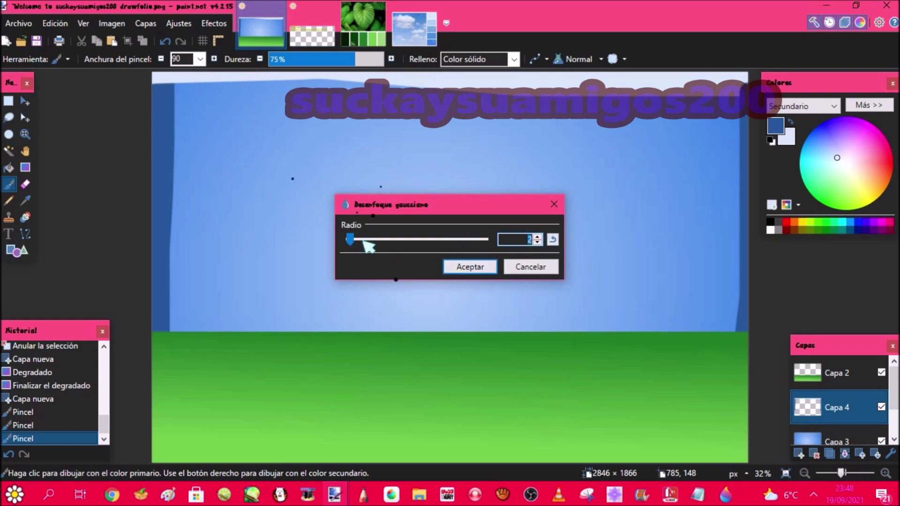
{"action": "left_click_drag", "start_coordinate": [364, 241], "coordinate": [386, 237]}
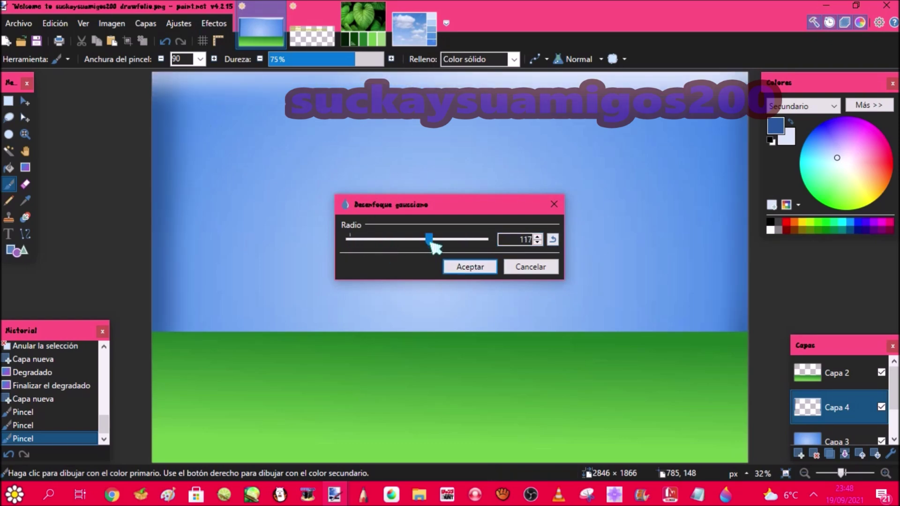
{"action": "left_click", "coordinate": [457, 265]}
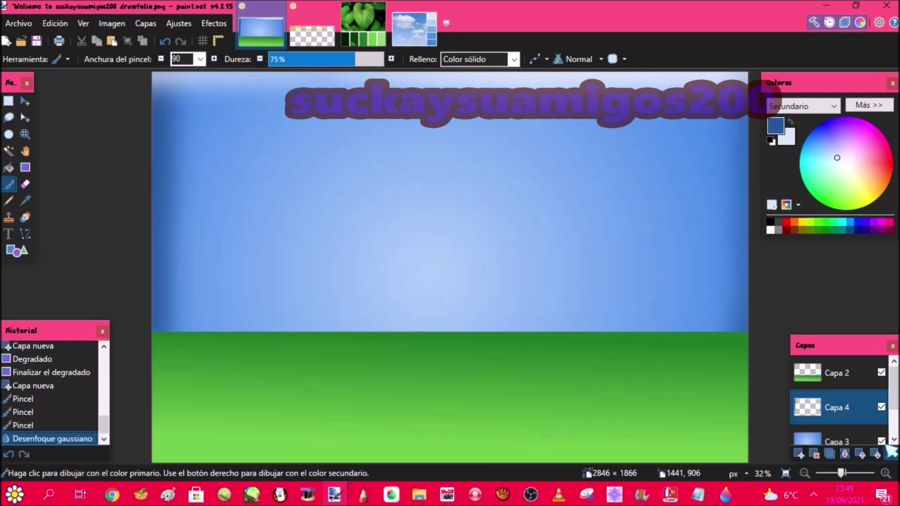
Lower the layer opacity of Capa 4, which holds the blurred sky edges.
{"action": "left_click", "coordinate": [891, 453]}
{"action": "left_click_drag", "start_coordinate": [477, 287], "coordinate": [436, 287]}
{"action": "left_click", "coordinate": [454, 309]}
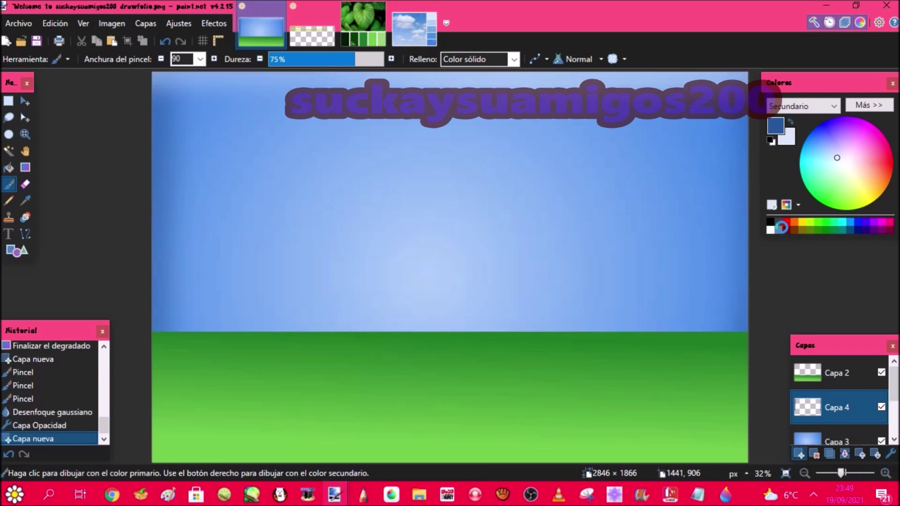
On a new layer behind the ground, brush four horizontal white cloud streaks across the sky, 175 px wide.
{"action": "left_click", "coordinate": [200, 58]}
{"action": "left_click", "coordinate": [200, 125]}
{"action": "left_click_drag", "start_coordinate": [215, 219], "coordinate": [325, 220]}
{"action": "left_click_drag", "start_coordinate": [363, 91], "coordinate": [498, 94]}
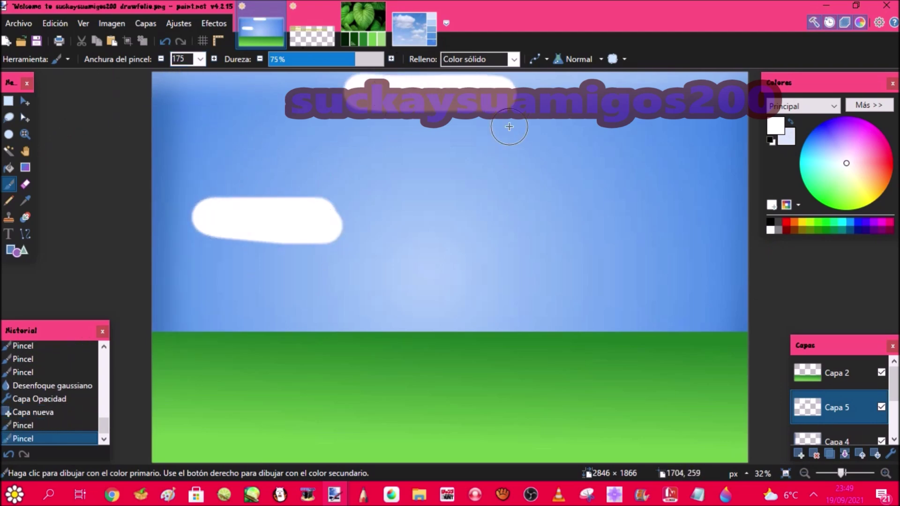
{"action": "left_click_drag", "start_coordinate": [662, 203], "coordinate": [577, 225]}
{"action": "left_click_drag", "start_coordinate": [649, 89], "coordinate": [736, 89]}
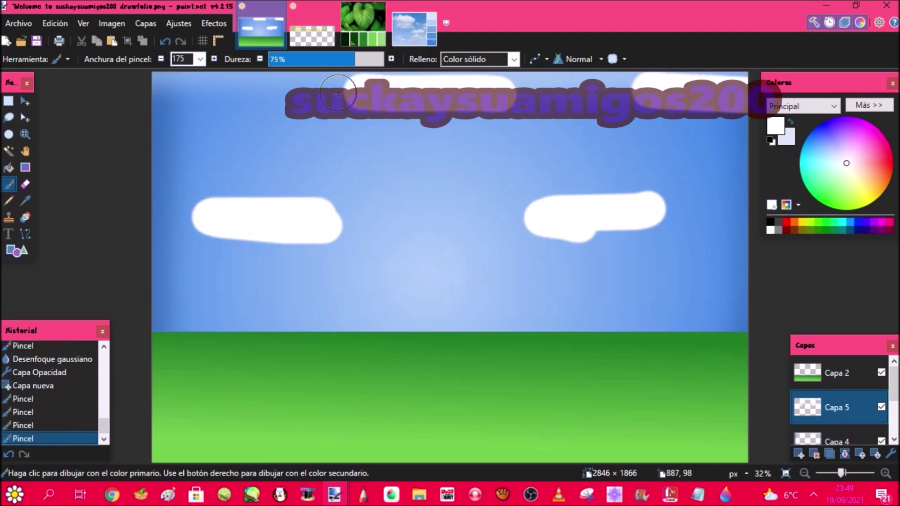
Apply a Gaussian blur to the white cloud streaks on Capa 5.
{"action": "left_click", "coordinate": [213, 23]}
{"action": "mouse_move", "coordinate": [257, 82]}
{"action": "left_click", "coordinate": [450, 140]}
{"action": "left_click", "coordinate": [471, 265]}
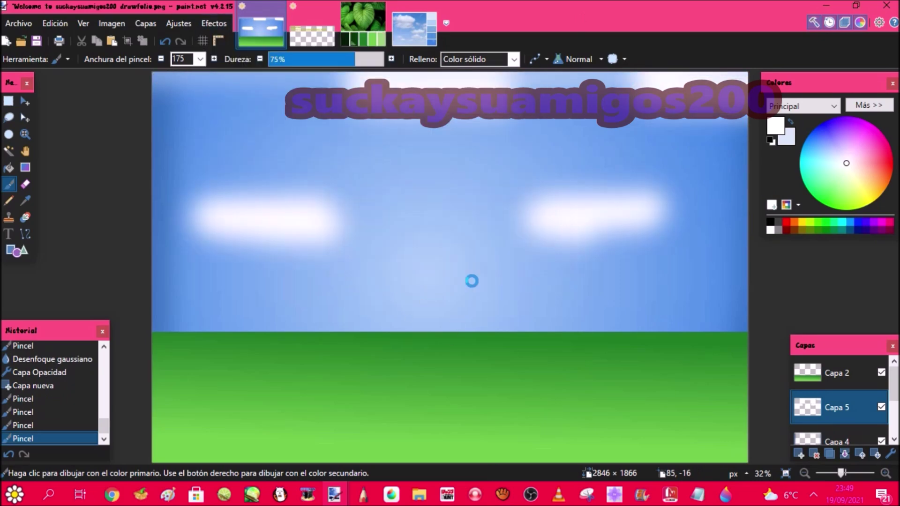
Add a new layer above the ground and sample the two darkest swatches of the green palette as primary and secondary colours.
{"action": "mouse_move", "coordinate": [894, 384]}
{"action": "left_mouse_down"}
{"action": "mouse_move", "coordinate": [894, 416]}
{"action": "mouse_move", "coordinate": [894, 384]}
{"action": "left_mouse_up"}
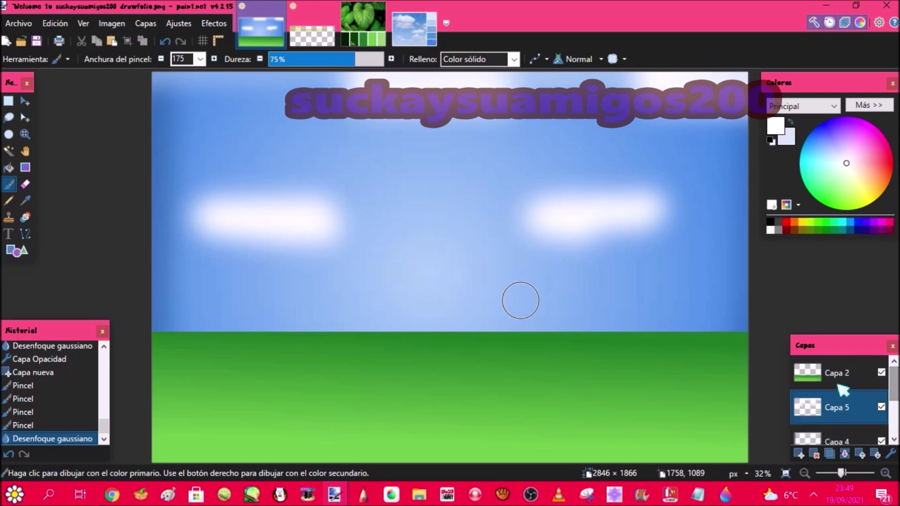
{"action": "left_click", "coordinate": [801, 452]}
{"action": "left_click", "coordinate": [820, 229]}
{"action": "left_click", "coordinate": [364, 24]}
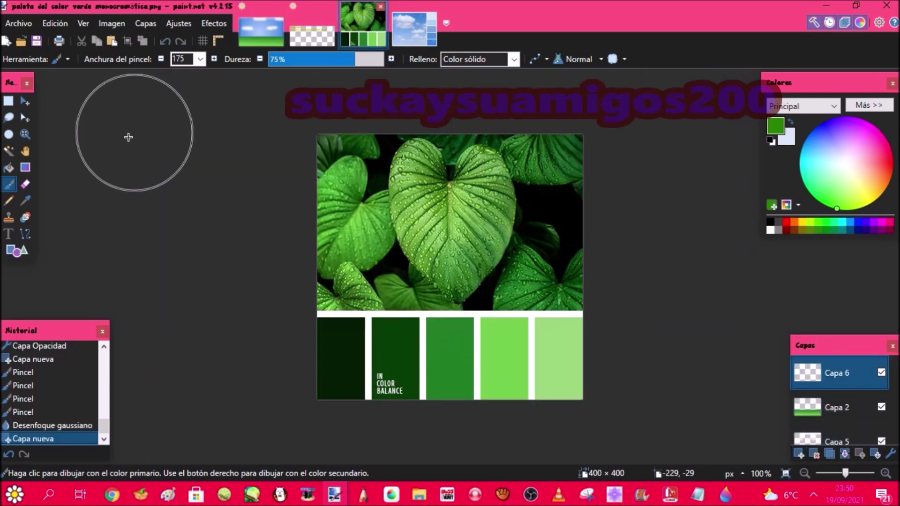
{"action": "key", "text": "k"}
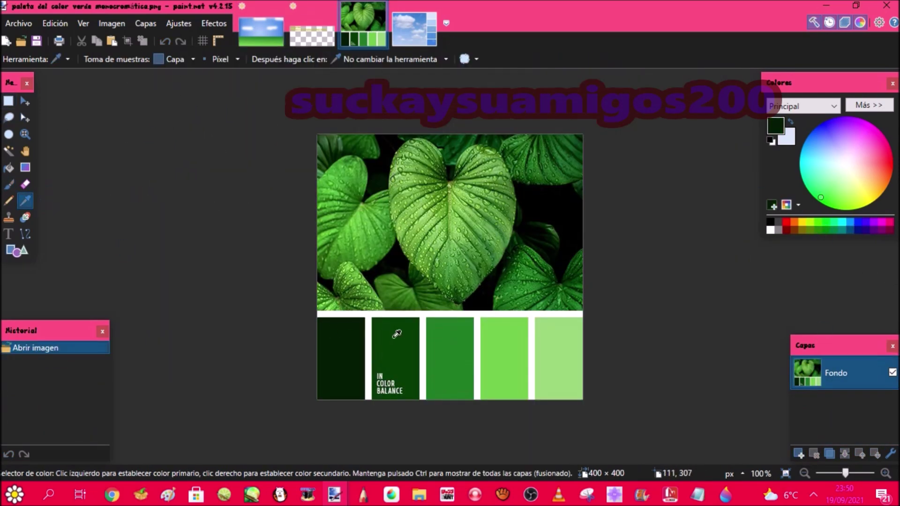
Try dark green upright brush strokes along the drawing's left edge on Capa 6, and undo them.
{"action": "left_click", "coordinate": [261, 32]}
{"action": "left_click", "coordinate": [9, 185]}
{"action": "mouse_move", "coordinate": [140, 337]}
{"action": "left_mouse_down"}
{"action": "mouse_move", "coordinate": [341, 346]}
{"action": "mouse_move", "coordinate": [414, 283]}
{"action": "mouse_move", "coordinate": [354, 233]}
{"action": "mouse_move", "coordinate": [171, 196]}
{"action": "left_mouse_up"}
{"action": "left_click", "coordinate": [166, 43]}
{"action": "mouse_move", "coordinate": [143, 339]}
{"action": "left_mouse_down"}
{"action": "mouse_move", "coordinate": [240, 347]}
{"action": "mouse_move", "coordinate": [347, 217]}
{"action": "mouse_move", "coordinate": [133, 188]}
{"action": "left_mouse_up"}
{"action": "left_click", "coordinate": [167, 43]}
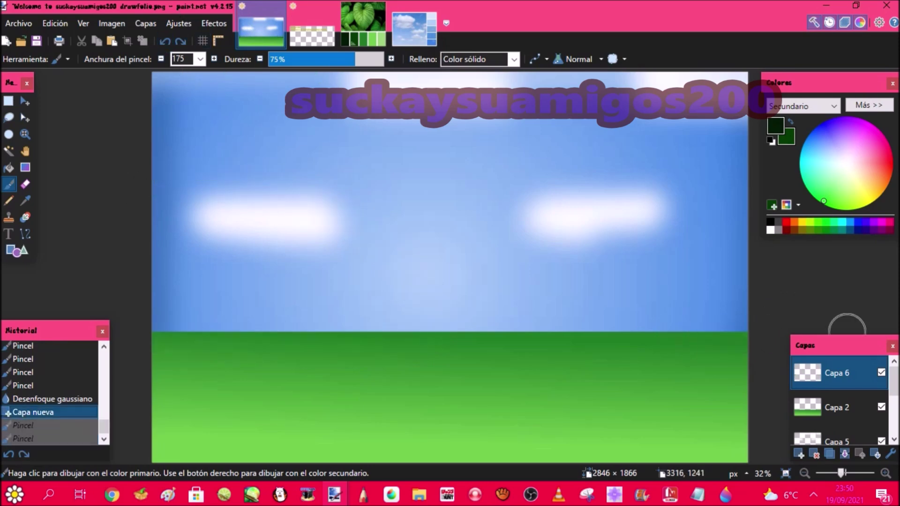
Move the Fondo layer to the top of the stack and draw a filled black ellipse about 876 px wide under the character on Capa 6.
{"action": "left_click_drag", "start_coordinate": [894, 382], "coordinate": [853, 363]}
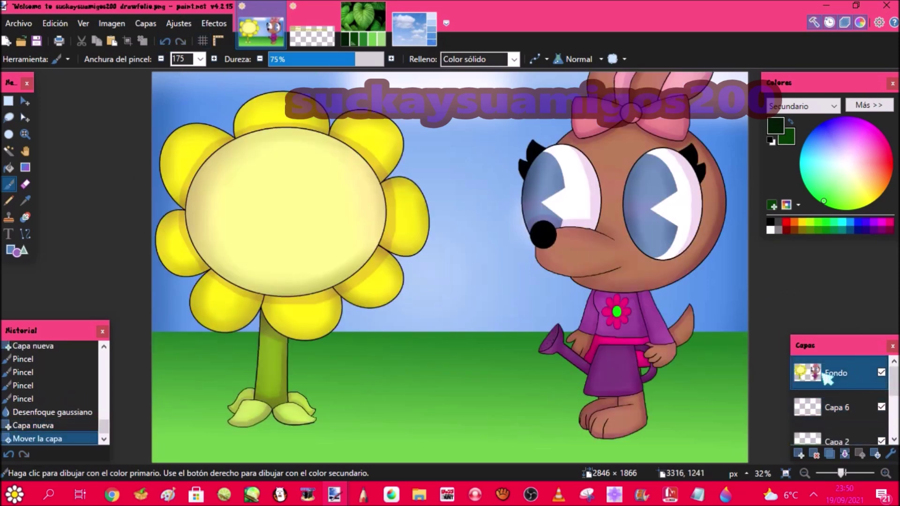
{"action": "left_click", "coordinate": [866, 415]}
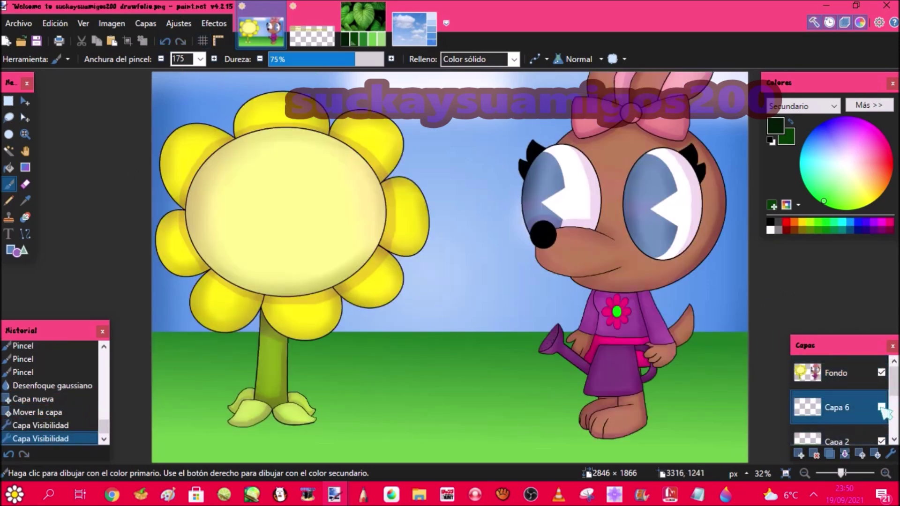
{"action": "left_click", "coordinate": [11, 249]}
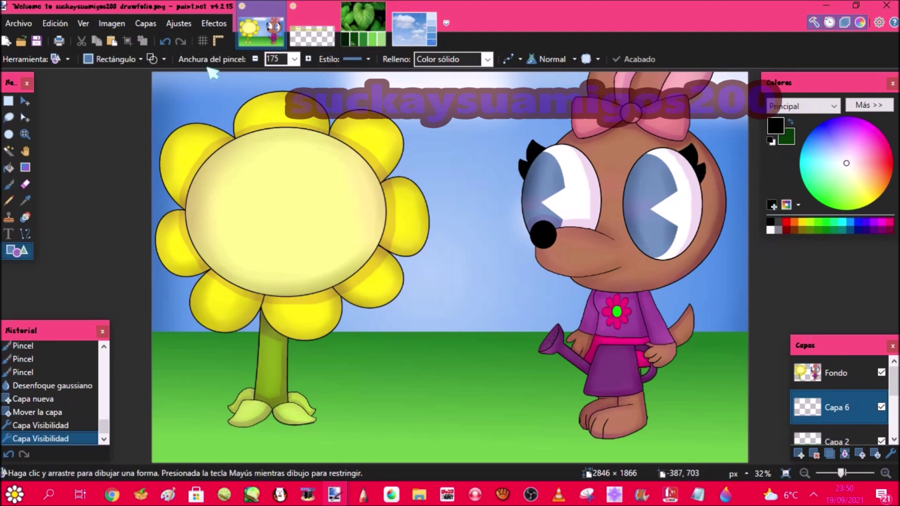
{"action": "left_click", "coordinate": [116, 59]}
{"action": "left_click", "coordinate": [134, 90]}
{"action": "left_click_drag", "start_coordinate": [525, 376], "coordinate": [709, 450]}
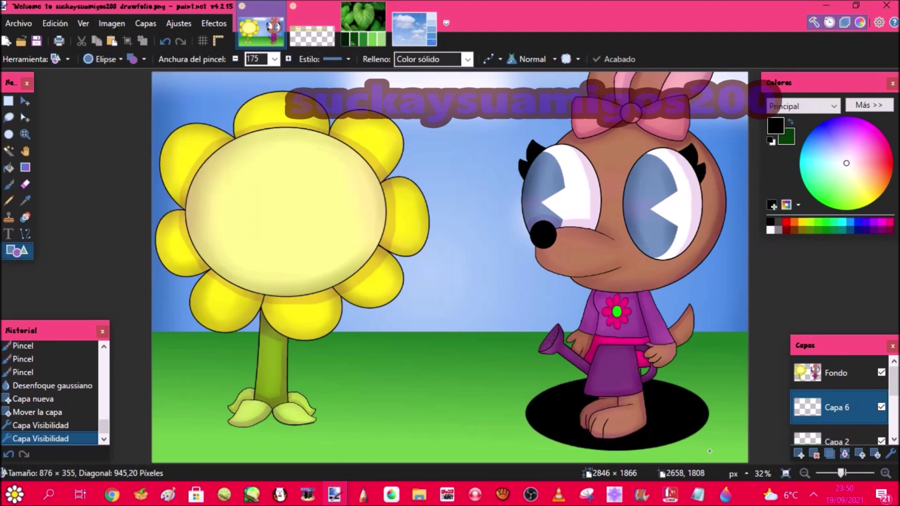
{"action": "left_click_drag", "start_coordinate": [622, 379], "coordinate": [622, 377]}
Draw a filled black ellipse about 922 × 226 px under the sunflower and a black rectangle about 307 × 666 px behind its stem.
{"action": "mouse_move", "coordinate": [199, 390]}
{"action": "left_mouse_down"}
{"action": "mouse_move", "coordinate": [253, 419]}
{"action": "mouse_move", "coordinate": [345, 438]}
{"action": "left_mouse_up"}
{"action": "left_click_drag", "start_coordinate": [185, 414], "coordinate": [175, 414]}
{"action": "left_click_drag", "start_coordinate": [346, 415], "coordinate": [368, 414]}
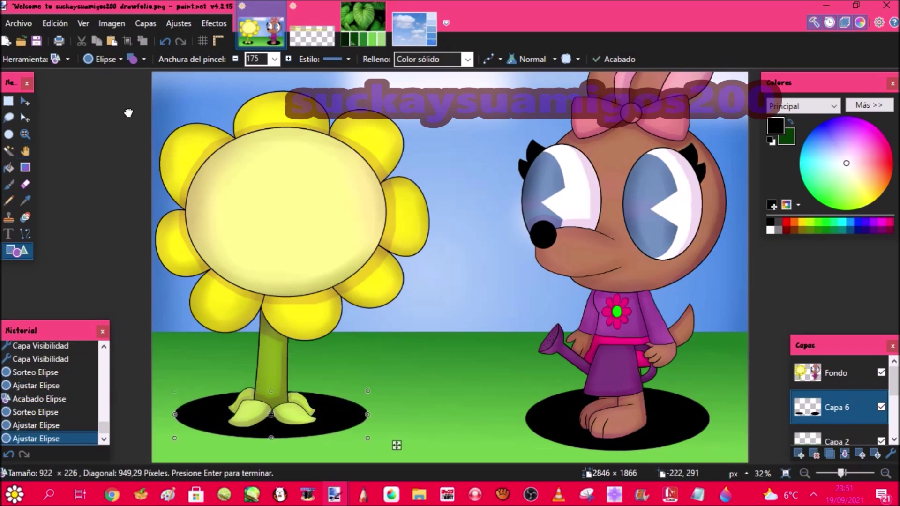
{"action": "left_click", "coordinate": [118, 60]}
{"action": "left_click", "coordinate": [93, 92]}
{"action": "left_click_drag", "start_coordinate": [238, 404], "coordinate": [302, 266]}
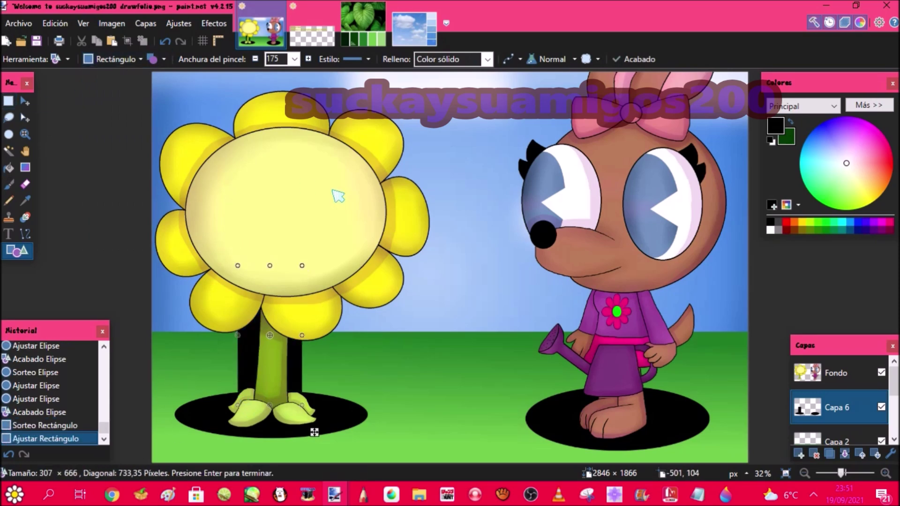
Select the area above the horizon around the sunflower, erase the black rectangle inside it on Capa 6, and deselect.
{"action": "key", "text": "s"}
{"action": "left_click_drag", "start_coordinate": [152, 137], "coordinate": [376, 330]}
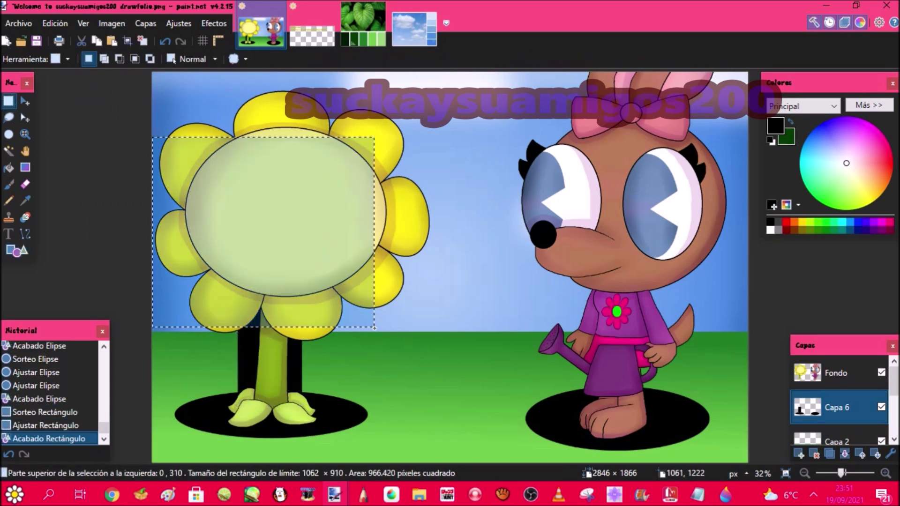
{"action": "left_click", "coordinate": [26, 185]}
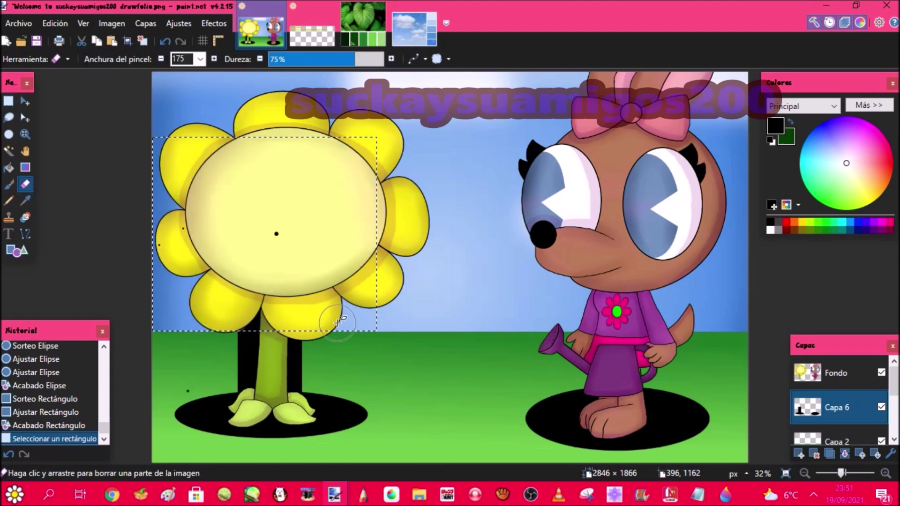
{"action": "left_click_drag", "start_coordinate": [337, 322], "coordinate": [193, 320]}
{"action": "left_click", "coordinate": [880, 373]}
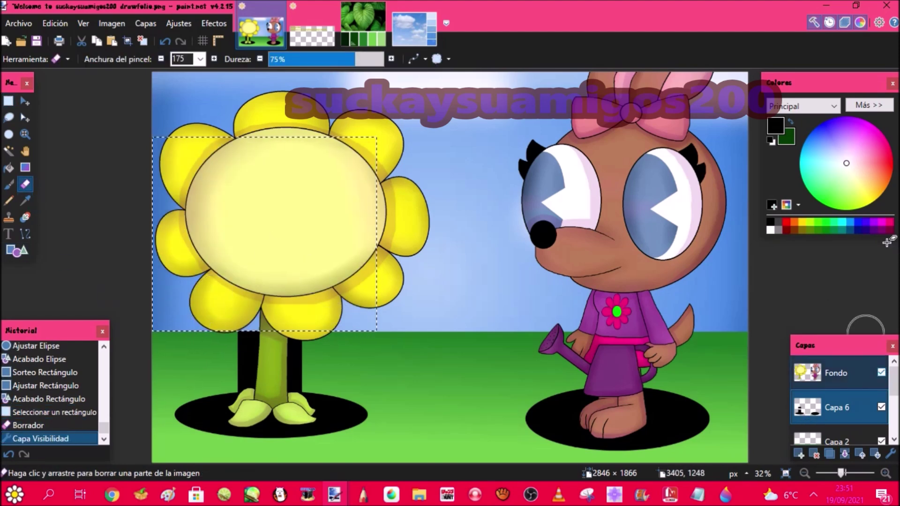
{"action": "left_click_drag", "start_coordinate": [241, 302], "coordinate": [331, 257]}
{"action": "left_click", "coordinate": [142, 41]}
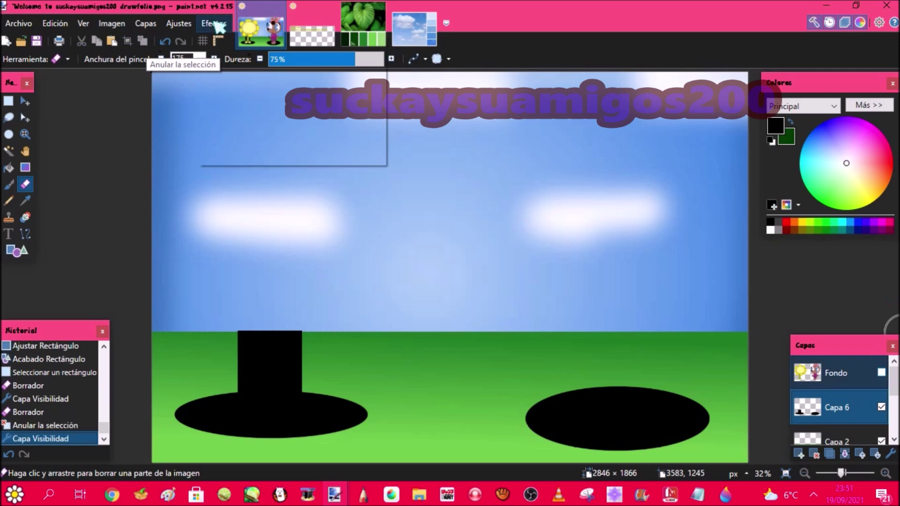
Apply a Gaussian blur with a radius of 55 to the black shadows on Capa 6 and lower the layer's opacity.
{"action": "left_click", "coordinate": [214, 23]}
{"action": "left_click", "coordinate": [437, 151]}
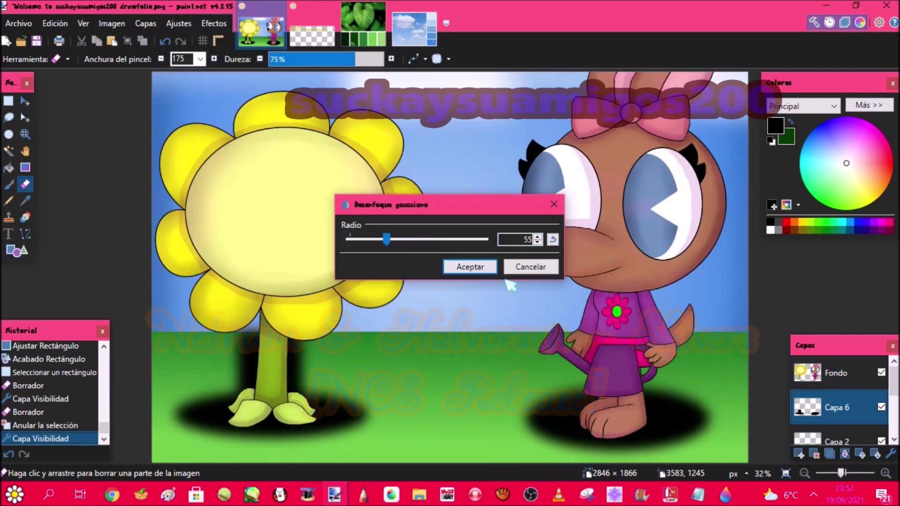
{"action": "left_click", "coordinate": [470, 267]}
{"action": "left_click", "coordinate": [890, 454]}
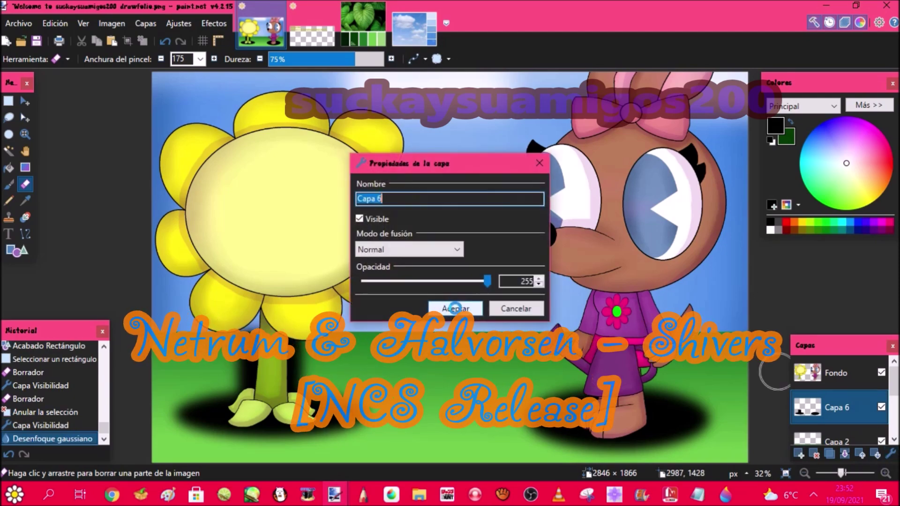
{"action": "left_click_drag", "start_coordinate": [487, 281], "coordinate": [415, 282]}
{"action": "left_click", "coordinate": [481, 309]}
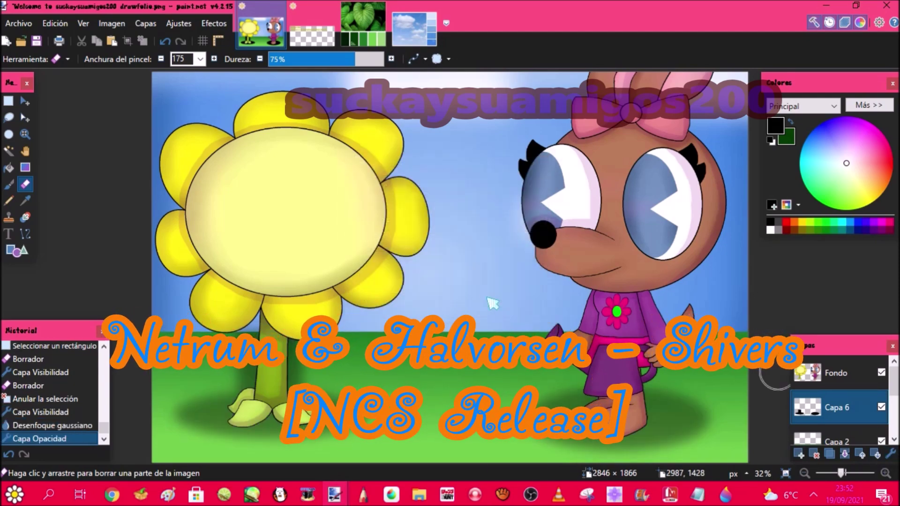
Add a new layer above Fondo and open drawfolio.jpg from the logos folder inside abphoto.
{"action": "left_click", "coordinate": [823, 381]}
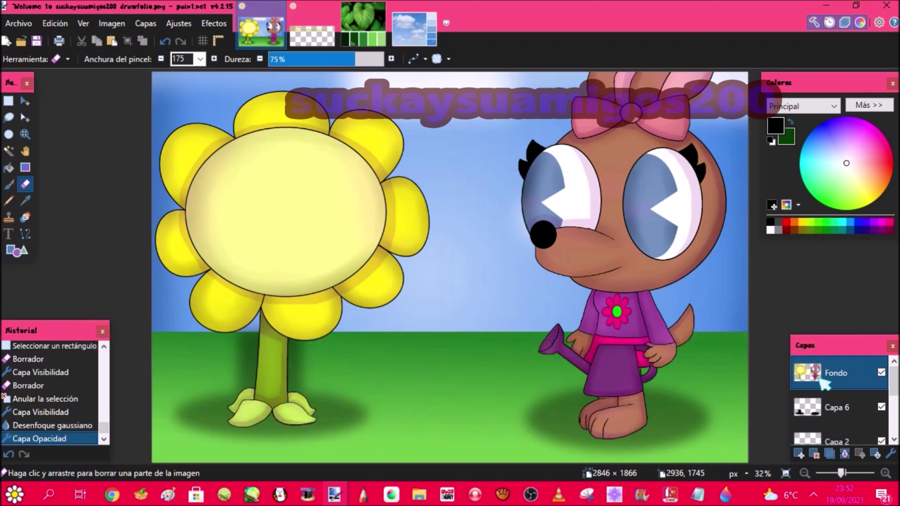
{"action": "left_click", "coordinate": [798, 453]}
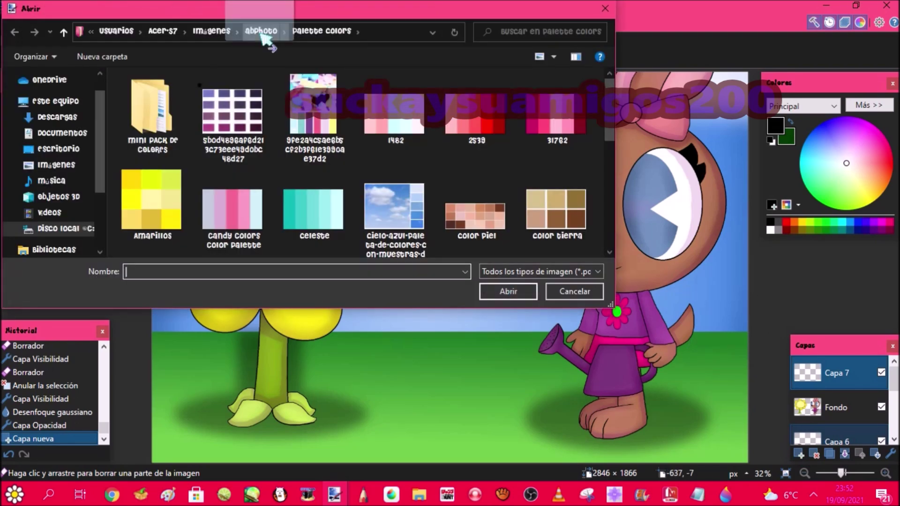
{"action": "left_click", "coordinate": [261, 31]}
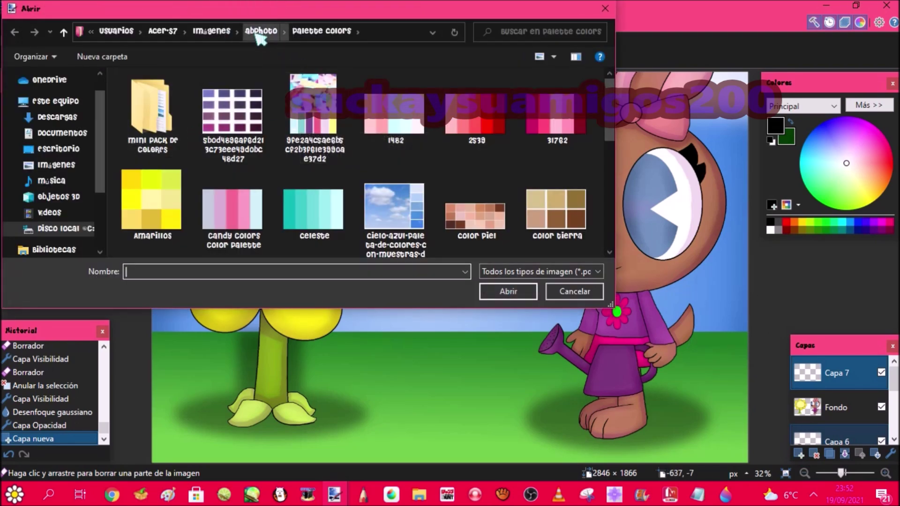
{"action": "scroll", "coordinate": [357, 162], "scroll_direction": "down", "scroll_amount": 5}
{"action": "double_click", "coordinate": [315, 197]}
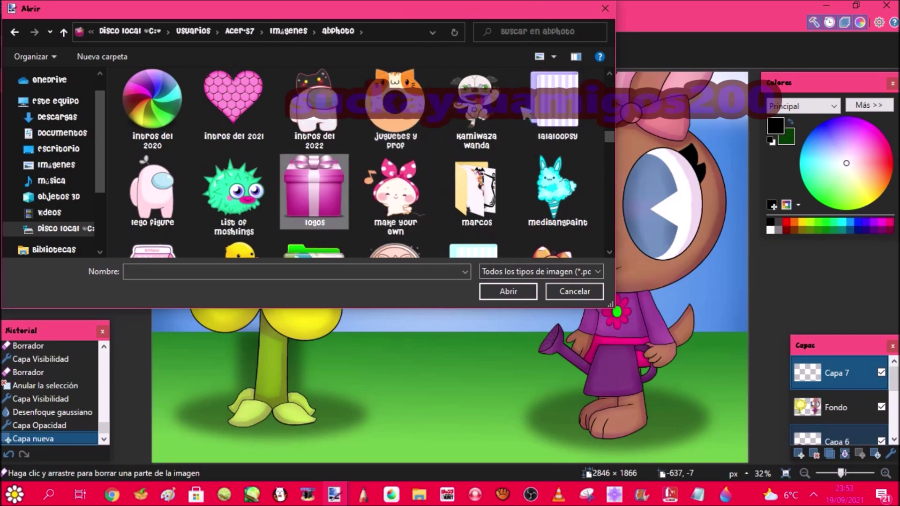
{"action": "left_click", "coordinate": [467, 116]}
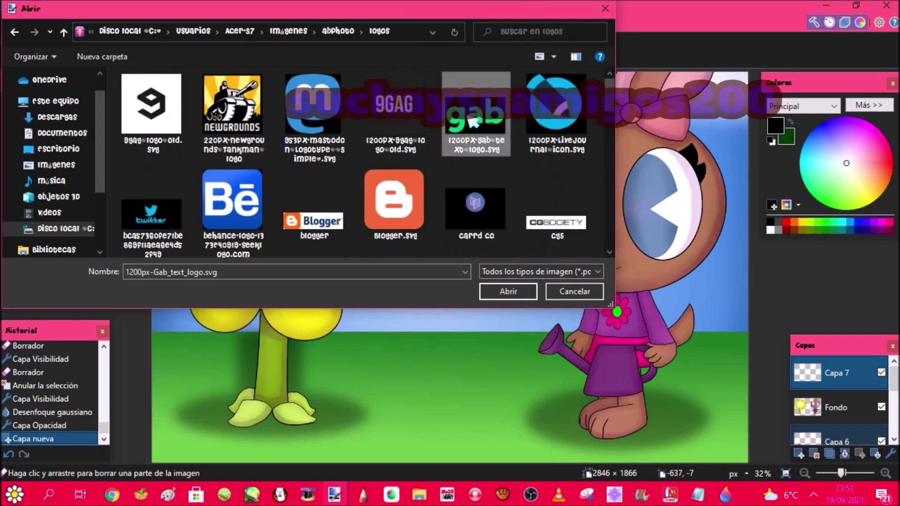
{"action": "key", "text": "d"}
{"action": "double_click", "coordinate": [469, 123]}
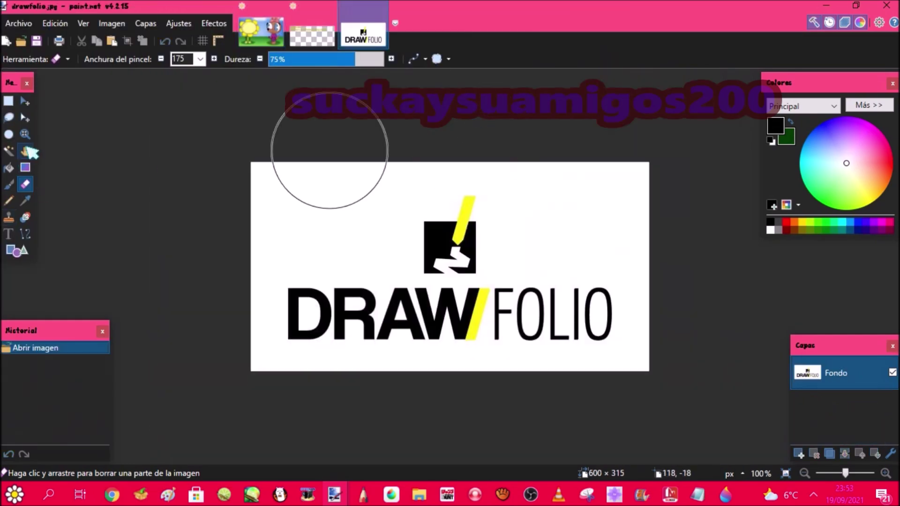
Place the black text "welcome to" in the Cheri Liney font on the sunflower's face, on Capa 7 of the drawing.
{"action": "left_click", "coordinate": [25, 201]}
{"action": "left_click", "coordinate": [259, 35]}
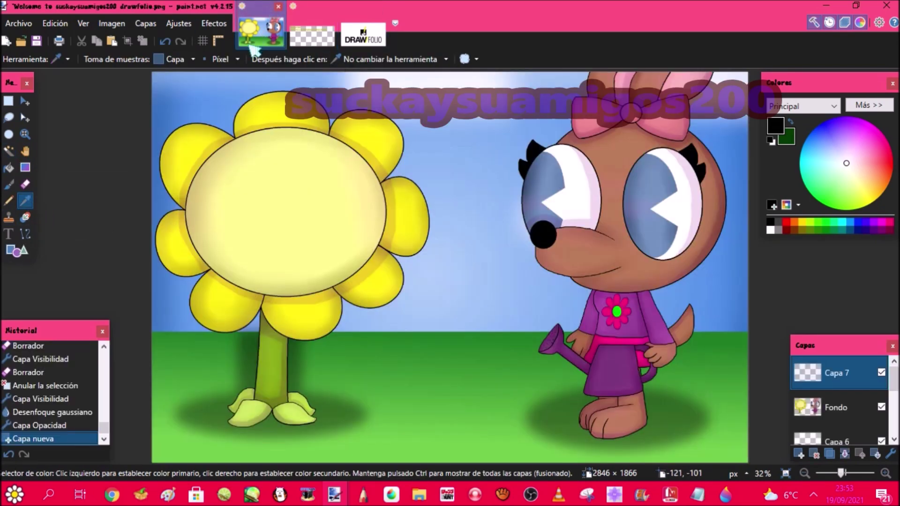
{"action": "left_click", "coordinate": [10, 234]}
{"action": "left_click", "coordinate": [200, 59]}
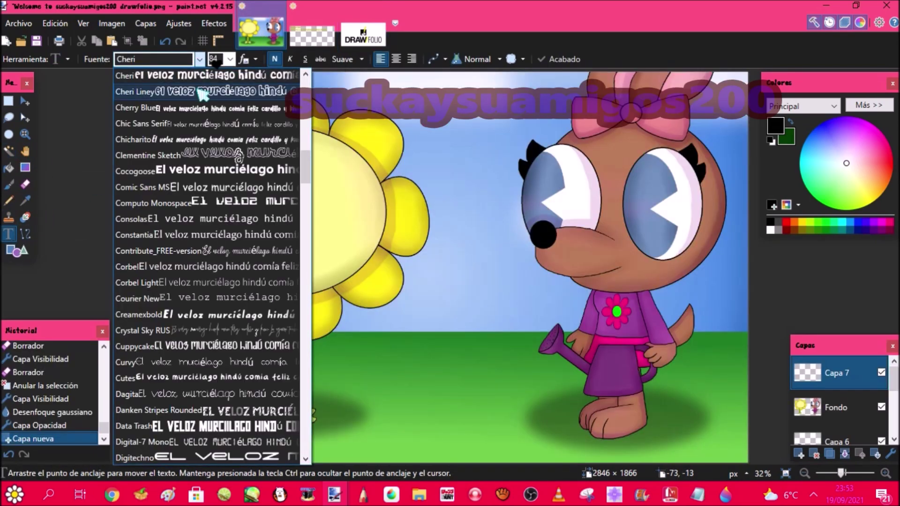
{"action": "left_click", "coordinate": [212, 84]}
{"action": "type", "text": "welcome to"}
{"action": "left_click_drag", "start_coordinate": [339, 222], "coordinate": [351, 195]}
Select the "welcome to" text, move and resize it to span the upper part of the sunflower's face, and deselect.
{"action": "left_click", "coordinate": [9, 101]}
{"action": "mouse_move", "coordinate": [193, 150]}
{"action": "left_mouse_down"}
{"action": "mouse_move", "coordinate": [342, 181]}
{"action": "mouse_move", "coordinate": [382, 205]}
{"action": "left_mouse_up"}
{"action": "key", "text": "m"}
{"action": "left_click_drag", "start_coordinate": [351, 179], "coordinate": [375, 177]}
{"action": "key", "text": "ctrl+d"}
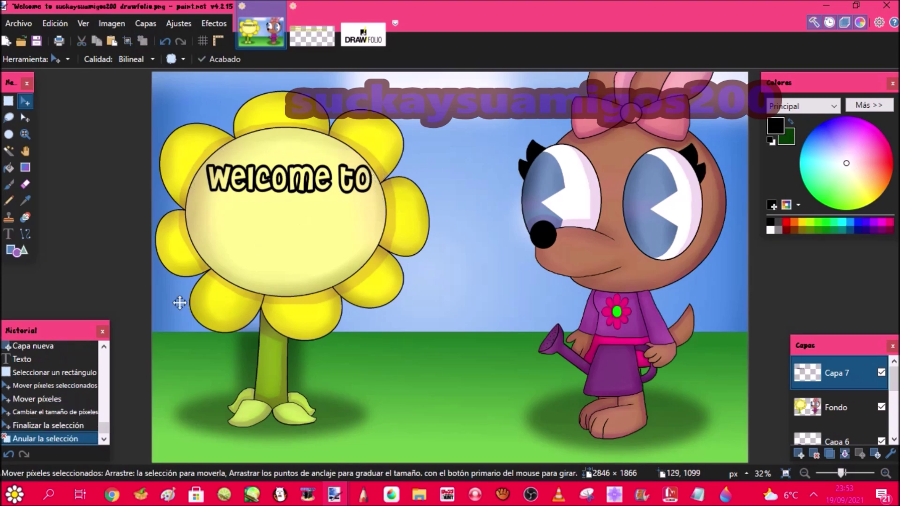
Select the insides of the "welcome to" letters with the Magic Wand in add mode at 50% tolerance.
{"action": "left_click", "coordinate": [9, 151]}
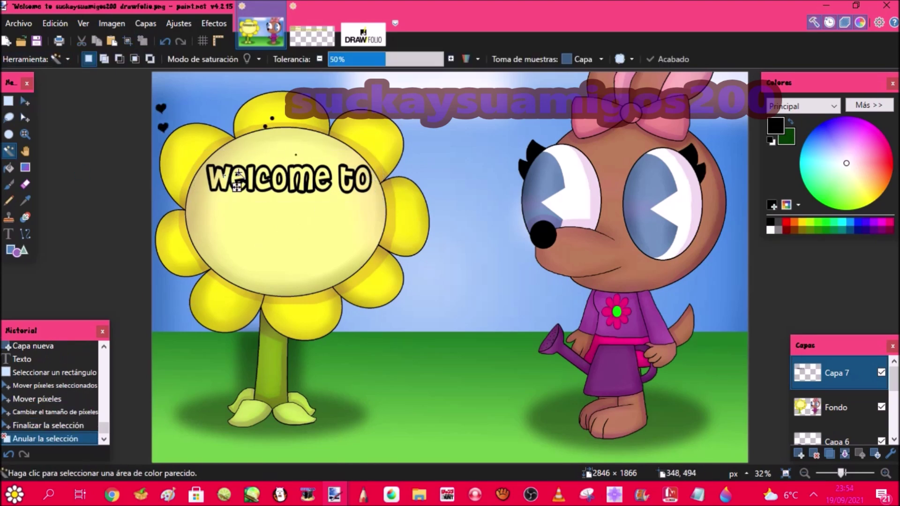
{"action": "left_click", "coordinate": [225, 177]}
{"action": "left_click", "coordinate": [237, 175]}
{"action": "left_click", "coordinate": [104, 59]}
{"action": "left_click", "coordinate": [234, 181]}
{"action": "left_click", "coordinate": [275, 182]}
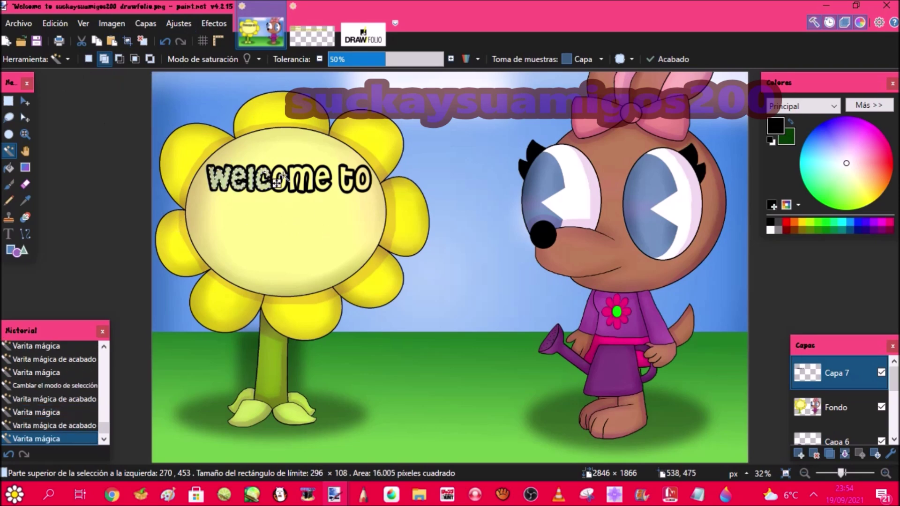
{"action": "left_click", "coordinate": [280, 171]}
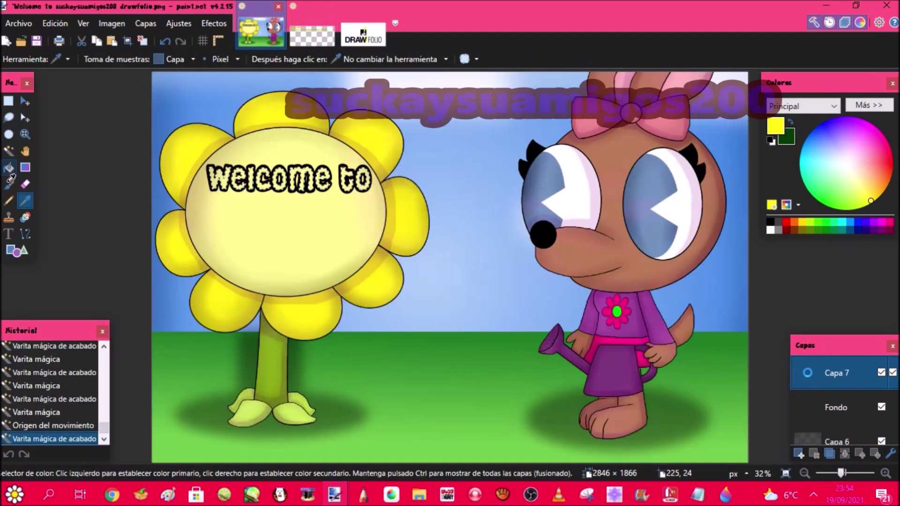
Brush the selected letter insides with the Drawfolio logo's yellow, deselect, and add a new layer on top.
{"action": "left_click", "coordinate": [10, 183]}
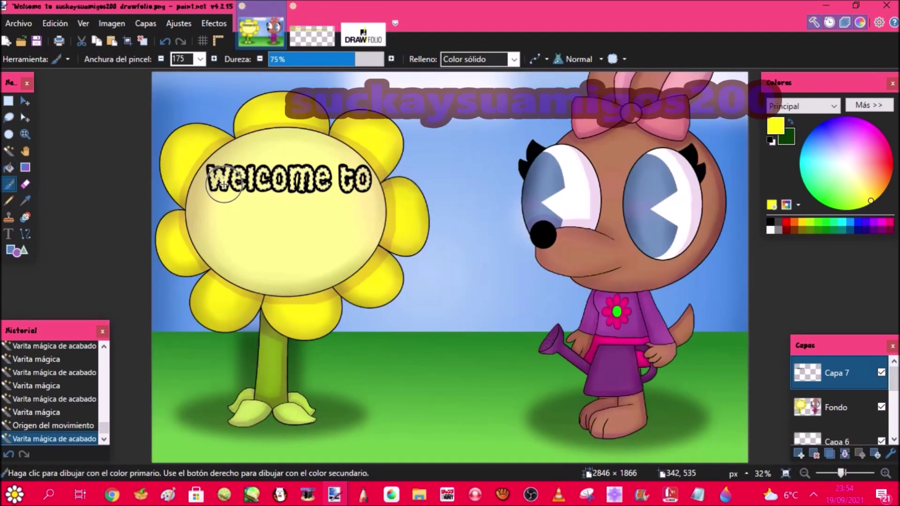
{"action": "left_click_drag", "start_coordinate": [409, 178], "coordinate": [290, 182]}
{"action": "left_click", "coordinate": [143, 41]}
{"action": "left_click", "coordinate": [799, 453]}
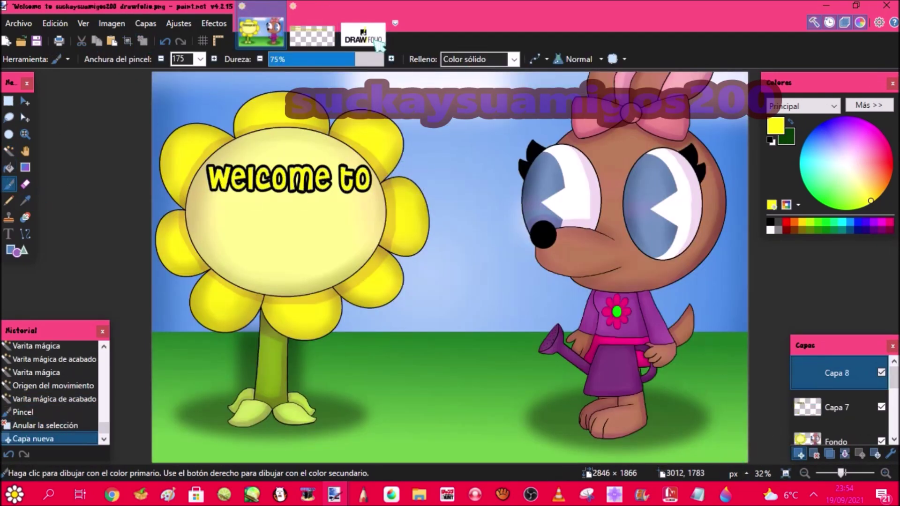
Switch to the Drawfolio logo image and try a Magic Wand selection of its white background, clearing the selection.
{"action": "left_click", "coordinate": [368, 40]}
{"action": "left_click", "coordinate": [9, 151]}
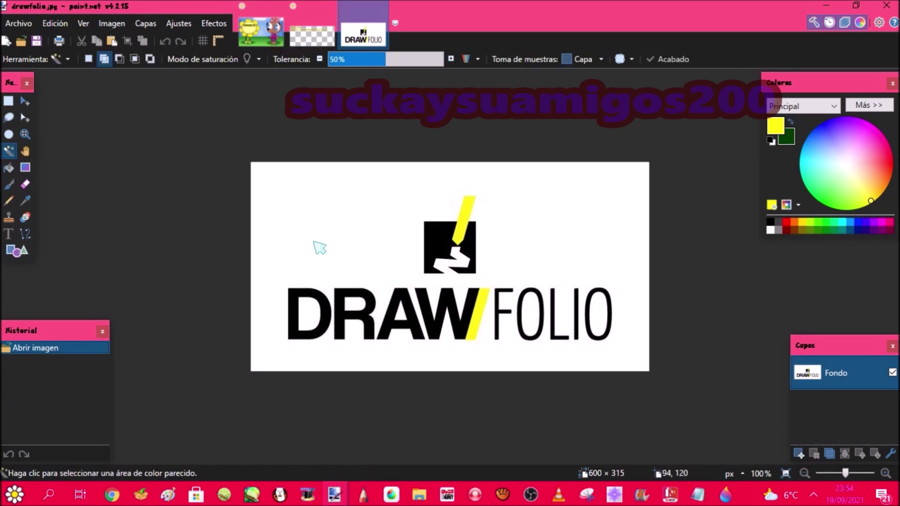
{"action": "left_click", "coordinate": [313, 243]}
{"action": "key", "text": "ctrl+d"}
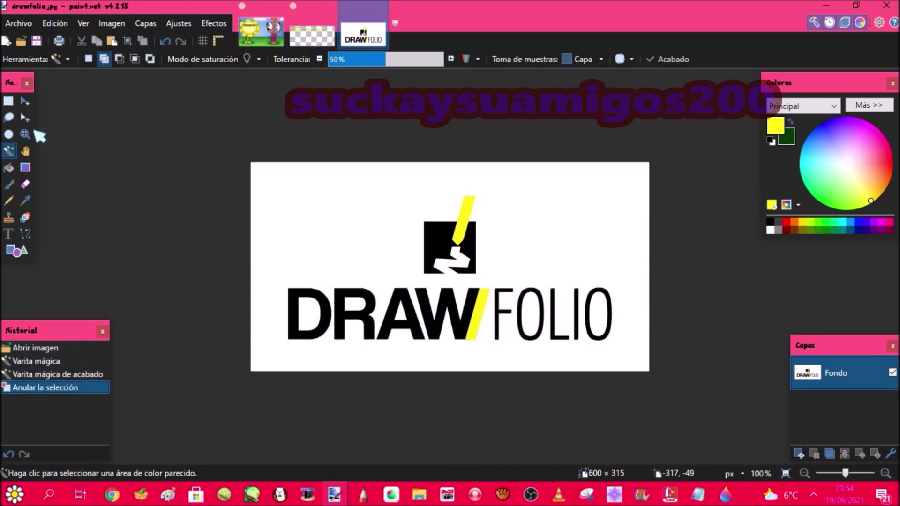
Erase the small strip between the pencil emblem and the word DRAW in the logo, using a rectangular selection as a mask.
{"action": "left_click", "coordinate": [25, 134]}
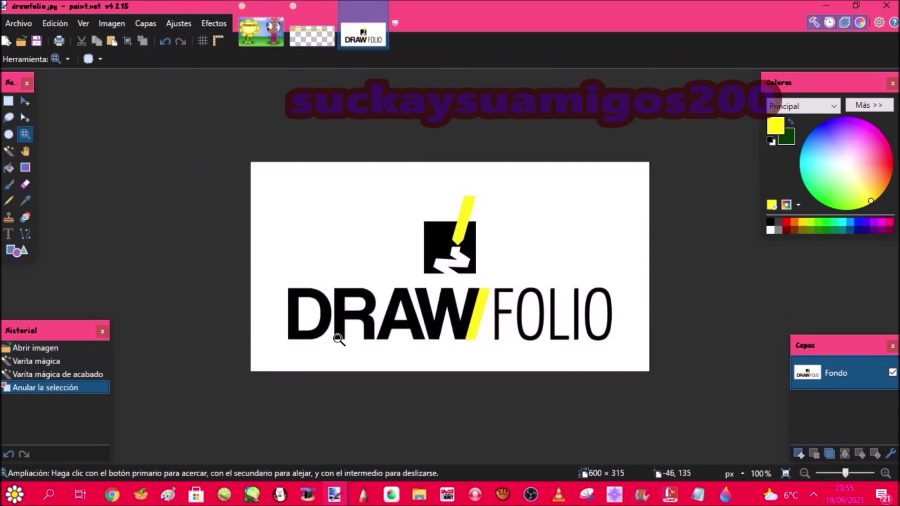
{"action": "scroll", "coordinate": [475, 295], "scroll_direction": "up", "scroll_amount": 6}
{"action": "scroll", "coordinate": [337, 201], "scroll_direction": "down", "scroll_amount": 3}
{"action": "left_click", "coordinate": [9, 102]}
{"action": "mouse_move", "coordinate": [192, 154]}
{"action": "left_mouse_down"}
{"action": "mouse_move", "coordinate": [480, 211]}
{"action": "mouse_move", "coordinate": [574, 342]}
{"action": "left_mouse_up"}
{"action": "left_click", "coordinate": [25, 184]}
{"action": "left_click_drag", "start_coordinate": [403, 310], "coordinate": [675, 320]}
{"action": "key", "text": "ctrl+d"}
{"action": "left_click", "coordinate": [785, 473]}
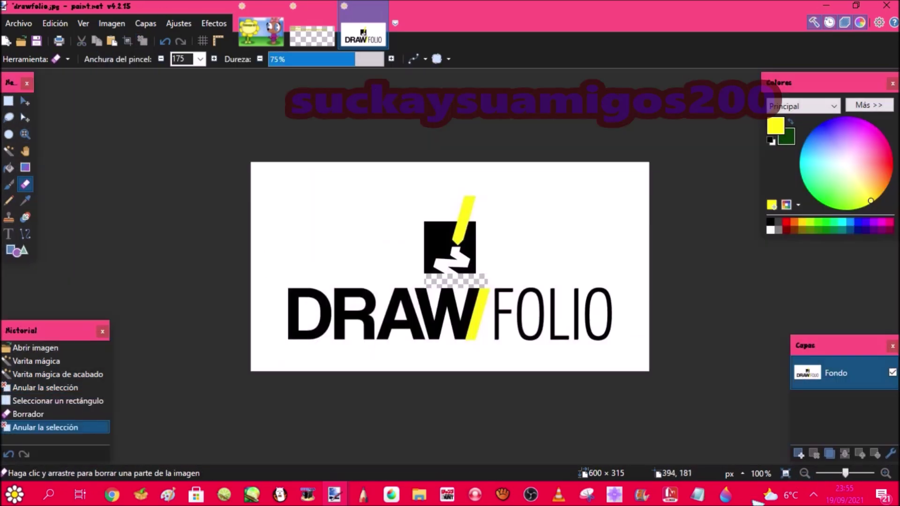
Select the logo's white background and the white areas enclosed by its letters with the Magic Wand, and cut them out.
{"action": "left_click", "coordinate": [9, 151]}
{"action": "left_click", "coordinate": [309, 197]}
{"action": "left_click", "coordinate": [313, 308]}
{"action": "left_click", "coordinate": [398, 316]}
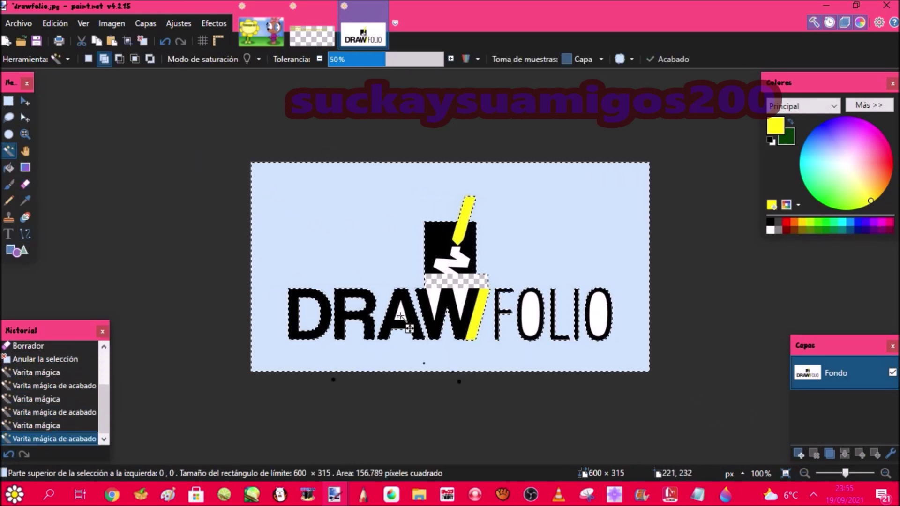
{"action": "left_click", "coordinate": [434, 297]}
{"action": "left_click", "coordinate": [461, 296]}
{"action": "left_click", "coordinate": [530, 306]}
{"action": "left_click", "coordinate": [594, 313]}
{"action": "left_click", "coordinate": [83, 42]}
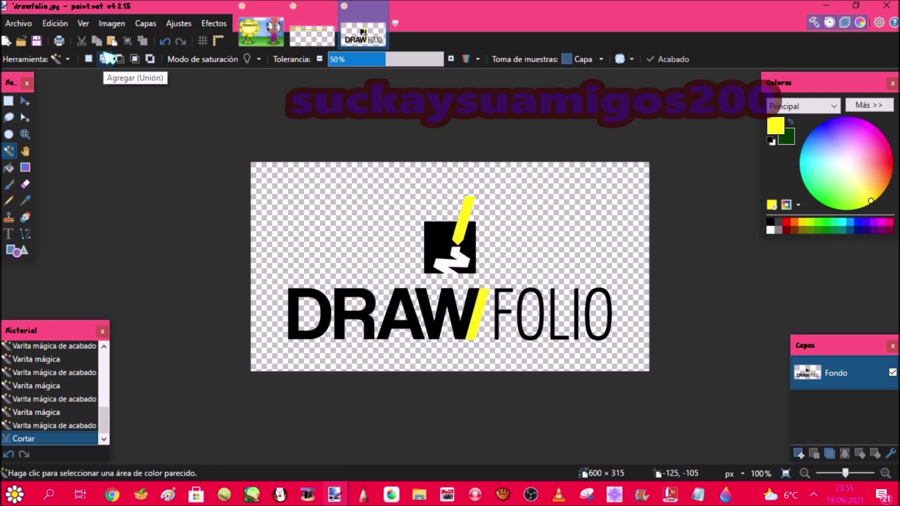
Copy the transparent Drawfolio logo and paste it onto Capa 8 of the drawing, below "welcome to" on the sunflower's face.
{"action": "left_click", "coordinate": [10, 101]}
{"action": "left_click_drag", "start_coordinate": [619, 356], "coordinate": [272, 189]}
{"action": "left_click", "coordinate": [97, 42]}
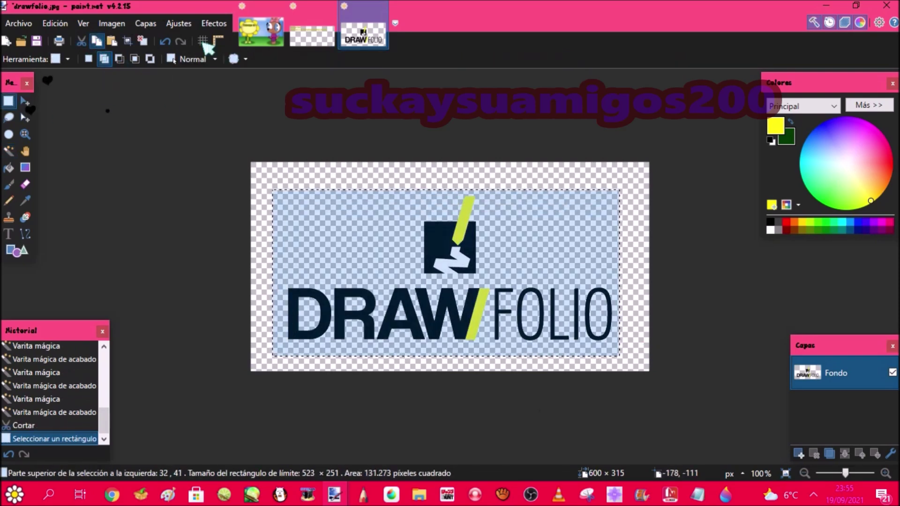
{"action": "left_click", "coordinate": [258, 33]}
{"action": "left_click", "coordinate": [115, 40]}
{"action": "mouse_move", "coordinate": [293, 145]}
{"action": "left_mouse_down"}
{"action": "mouse_move", "coordinate": [341, 231]}
{"action": "mouse_move", "coordinate": [344, 254]}
{"action": "mouse_move", "coordinate": [394, 219]}
{"action": "left_mouse_up"}
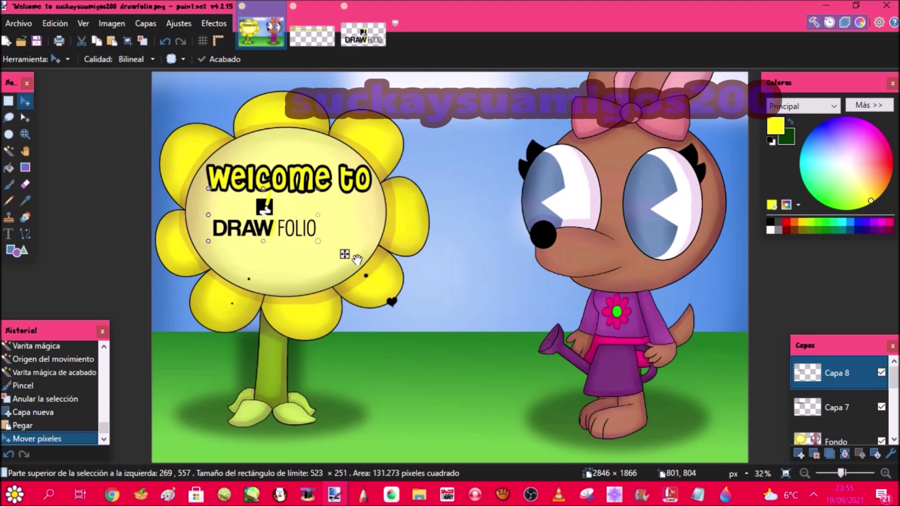
Enlarge the pasted logo to about 779 × 380 px, centre it on the sunflower's face, and deselect.
{"action": "left_click_drag", "start_coordinate": [347, 255], "coordinate": [400, 278]}
{"action": "left_click_drag", "start_coordinate": [295, 267], "coordinate": [293, 272]}
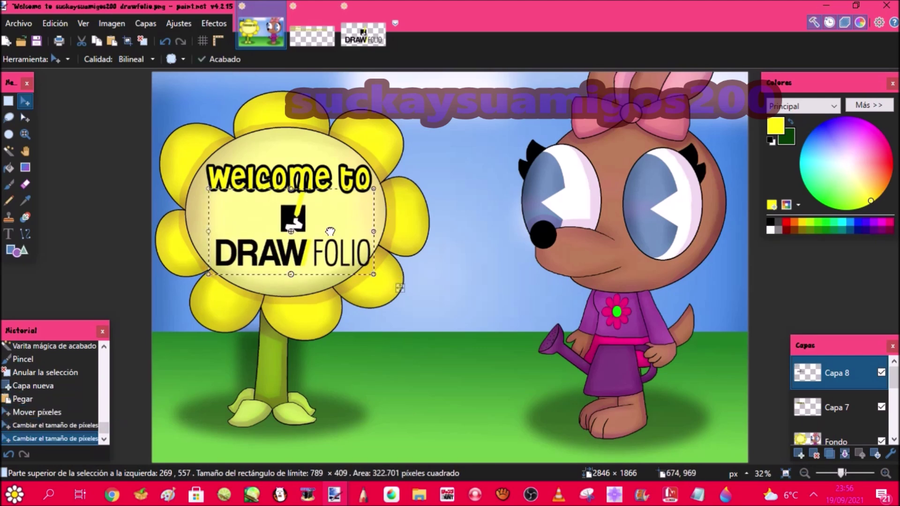
{"action": "left_click_drag", "start_coordinate": [372, 272], "coordinate": [370, 266]}
{"action": "left_click_drag", "start_coordinate": [327, 234], "coordinate": [327, 239]}
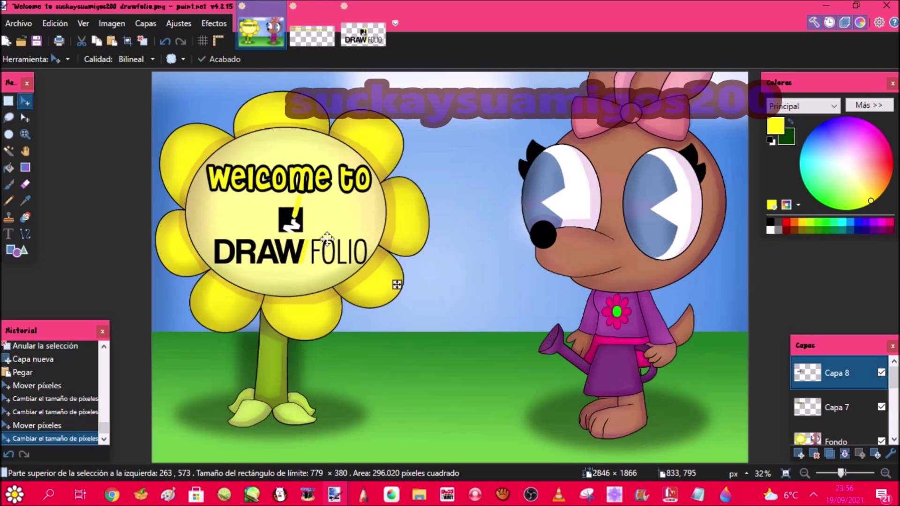
{"action": "left_click", "coordinate": [142, 41]}
Merge the logo layer down into Capa 7, and add one new layer above it and another directly above Fondo.
{"action": "left_click", "coordinate": [846, 453]}
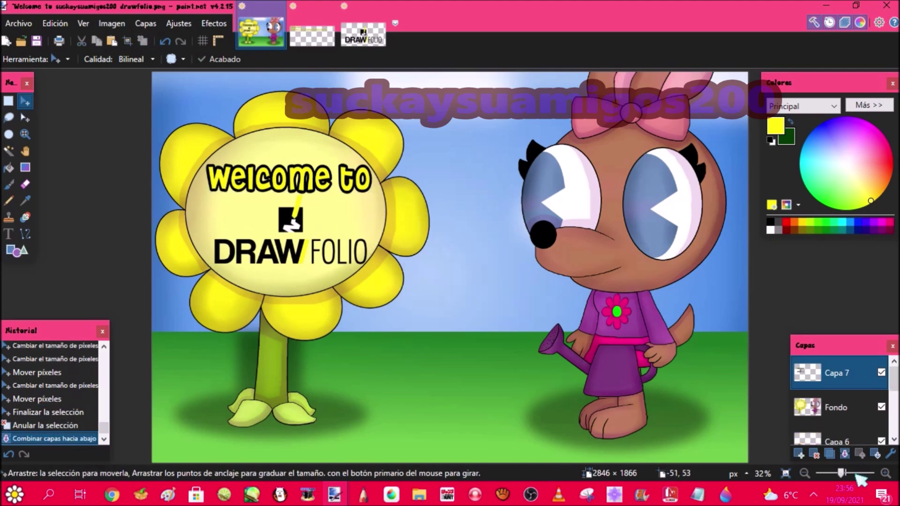
{"action": "left_click", "coordinate": [798, 454]}
{"action": "left_click", "coordinate": [839, 435]}
{"action": "left_click", "coordinate": [799, 453]}
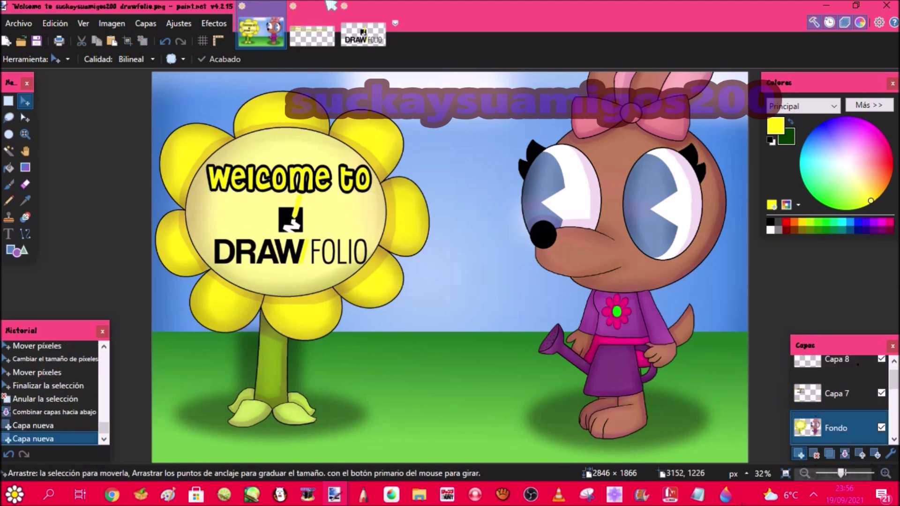
Close the Drawfolio logo image without saving its changes.
{"action": "left_click", "coordinate": [364, 28]}
{"action": "left_click", "coordinate": [383, 6]}
{"action": "left_click", "coordinate": [403, 311]}
{"action": "left_click", "coordinate": [450, 311]}
Open the flower sticker 11.png from the "random stickers" folder inside abphoto's renders folder.
{"action": "left_click", "coordinate": [21, 41]}
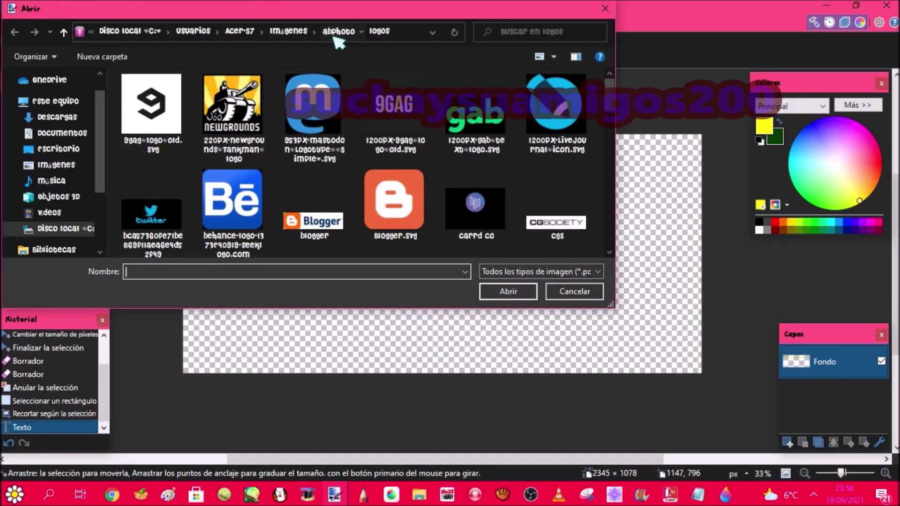
{"action": "left_click", "coordinate": [335, 37]}
{"action": "scroll", "coordinate": [381, 215], "scroll_direction": "down", "scroll_amount": 5}
{"action": "double_click", "coordinate": [410, 192]}
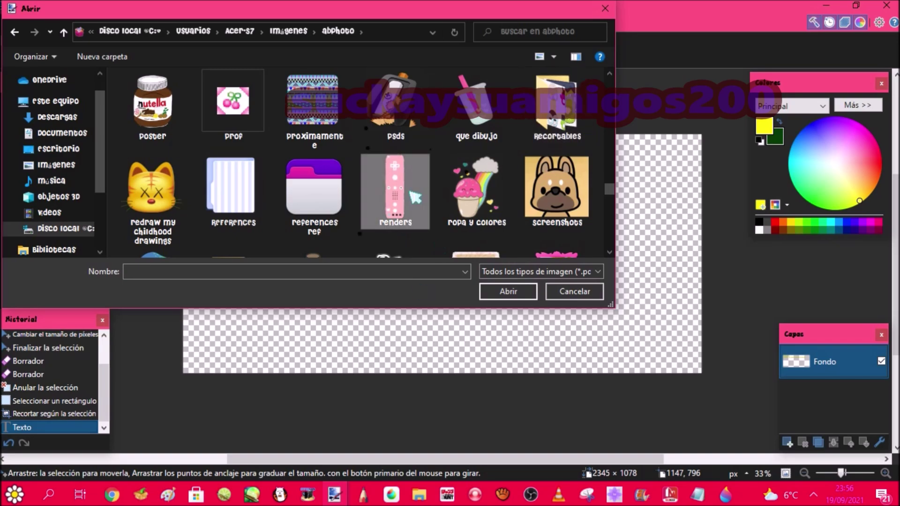
{"action": "double_click", "coordinate": [185, 229]}
{"action": "left_click", "coordinate": [309, 30]}
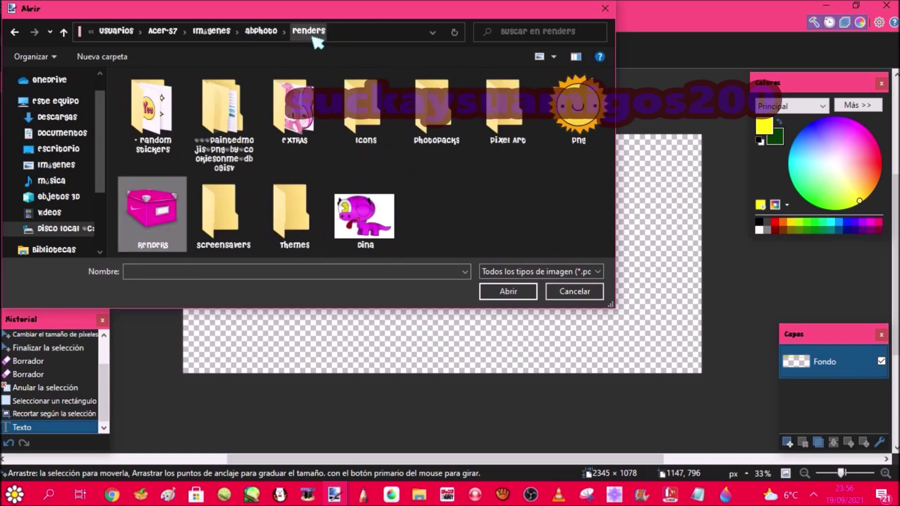
{"action": "double_click", "coordinate": [148, 96]}
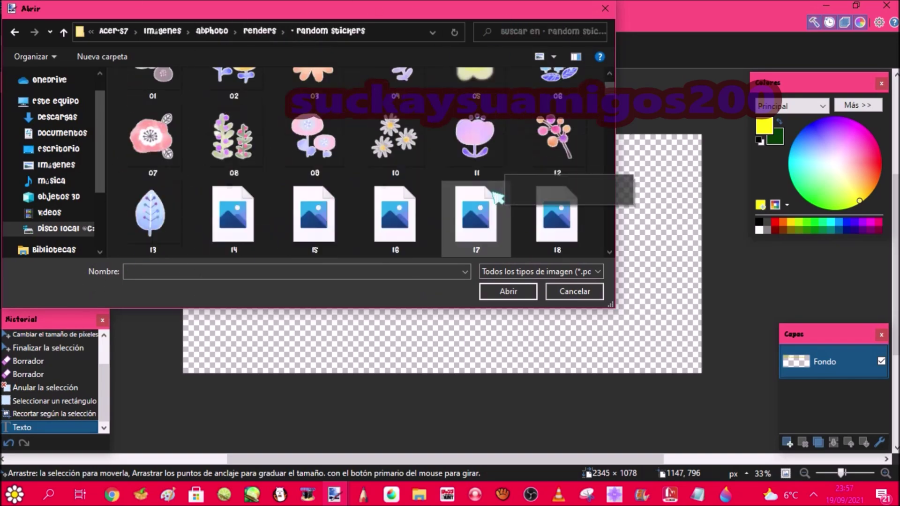
{"action": "double_click", "coordinate": [473, 199]}
Copy the entire flower sticker and paste it onto Capa 9 of the drawing, with the character's skirt in close view.
{"action": "key", "text": "ctrl+a"}
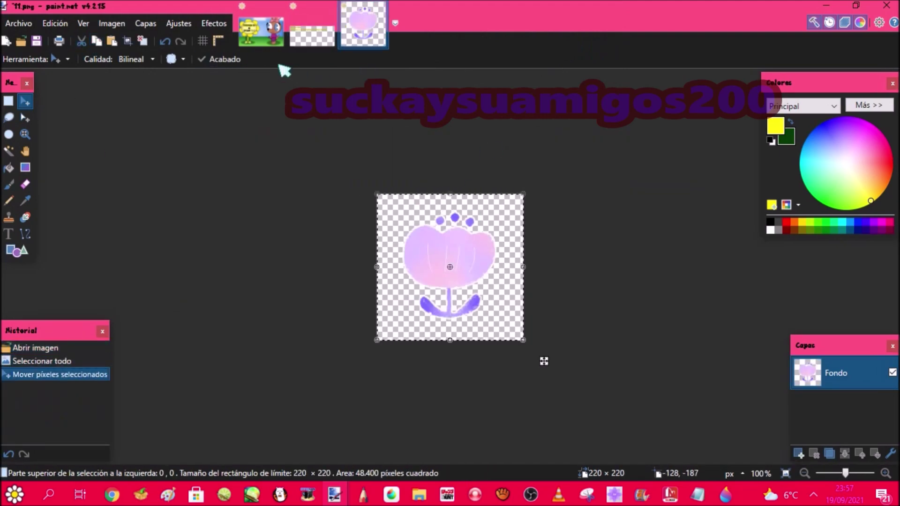
{"action": "left_click", "coordinate": [261, 33]}
{"action": "left_click", "coordinate": [25, 135]}
{"action": "right_click", "coordinate": [609, 395]}
{"action": "left_click", "coordinate": [631, 378]}
{"action": "left_click", "coordinate": [644, 364]}
{"action": "left_click", "coordinate": [639, 363]}
{"action": "left_click", "coordinate": [625, 360]}
{"action": "left_click", "coordinate": [112, 42]}
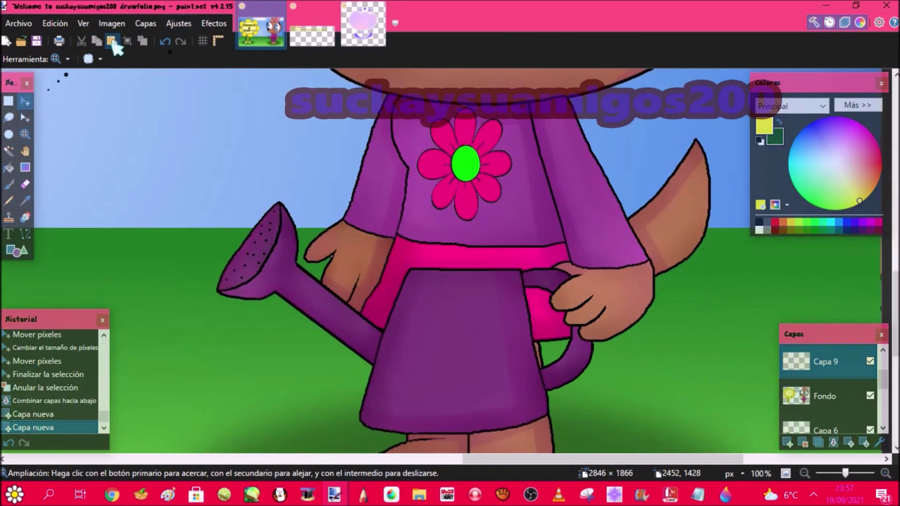
Move, resize and rotate the flower sticker so that it sits on the front of the character's purple skirt, and deselect.
{"action": "left_click_drag", "start_coordinate": [74, 142], "coordinate": [464, 343]}
{"action": "left_click_drag", "start_coordinate": [462, 419], "coordinate": [525, 418]}
{"action": "left_click_drag", "start_coordinate": [675, 338], "coordinate": [717, 339]}
{"action": "left_click_drag", "start_coordinate": [661, 324], "coordinate": [640, 317]}
{"action": "left_click", "coordinate": [143, 42]}
Close the 11.png sticker image without saving and fit the whole drawing in view.
{"action": "left_click", "coordinate": [380, 6]}
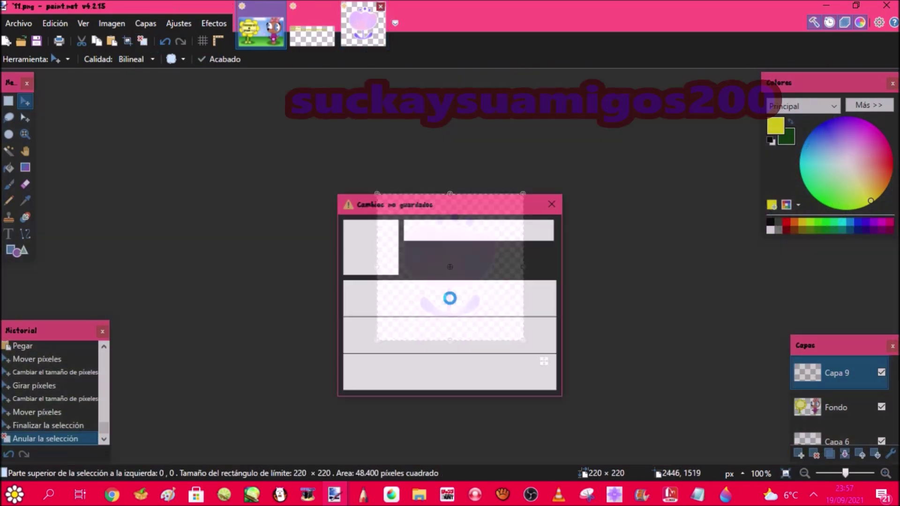
{"action": "left_click", "coordinate": [432, 345]}
{"action": "left_click", "coordinate": [807, 471]}
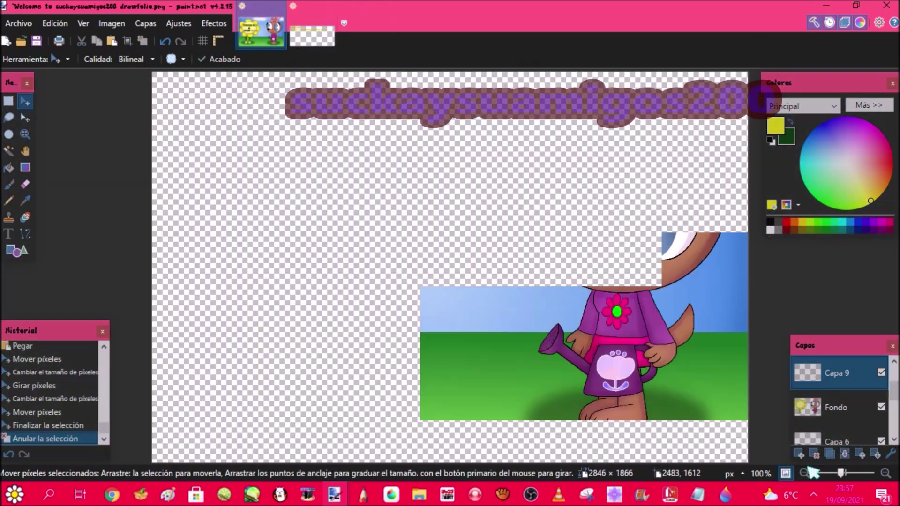
Merge the flower sticker's layer, Capa 9, down into Fondo and make Capa 8 the active layer.
{"action": "left_click", "coordinate": [882, 407]}
{"action": "left_click", "coordinate": [882, 407]}
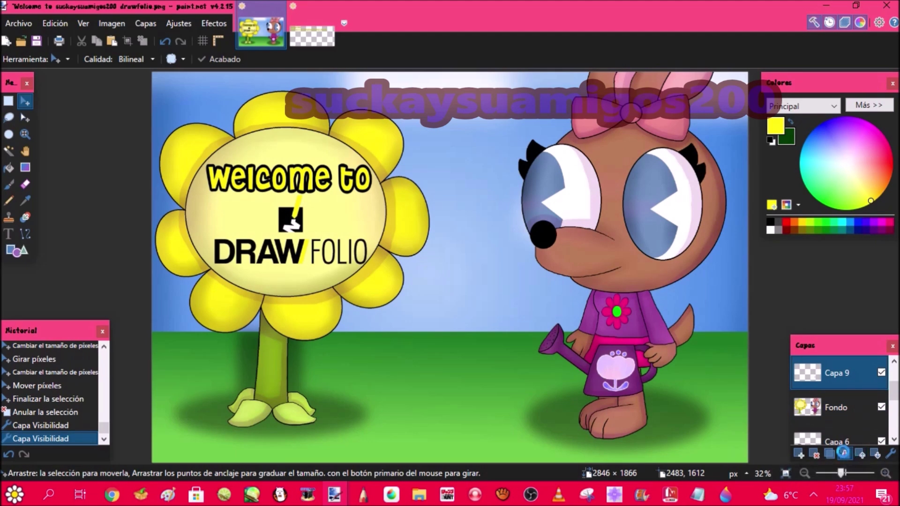
{"action": "left_click", "coordinate": [843, 453]}
{"action": "left_click_drag", "start_coordinate": [895, 398], "coordinate": [894, 383]}
{"action": "left_click", "coordinate": [849, 383]}
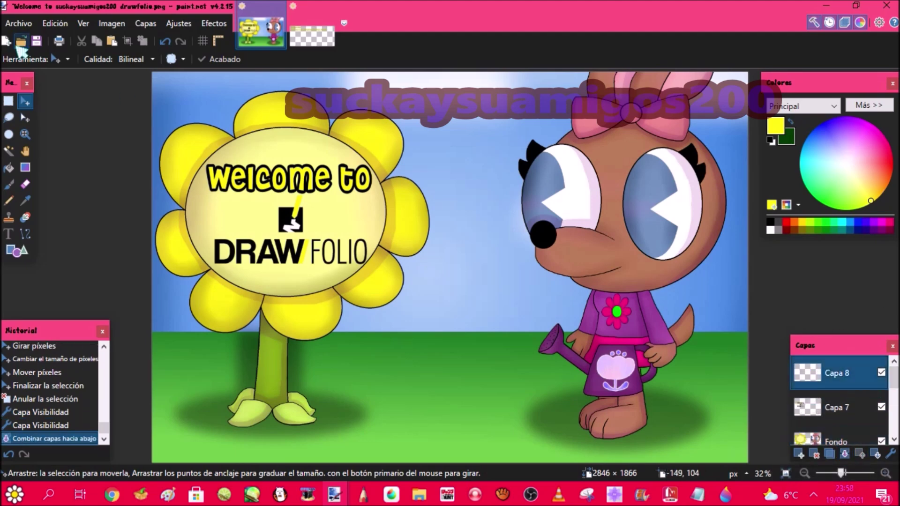
Open siglas.png from the icons folder inside abphoto.
{"action": "key", "text": "ctrl+o"}
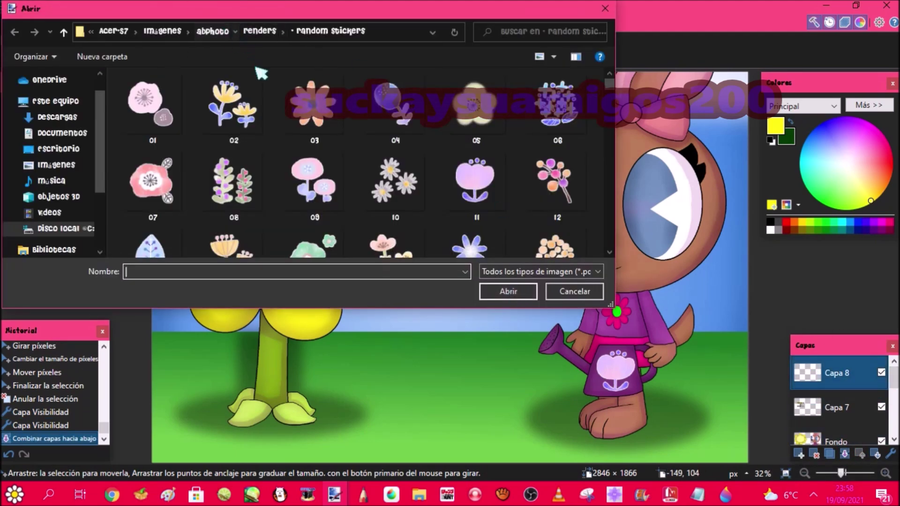
{"action": "left_click", "coordinate": [461, 181]}
{"action": "key", "text": "i"}
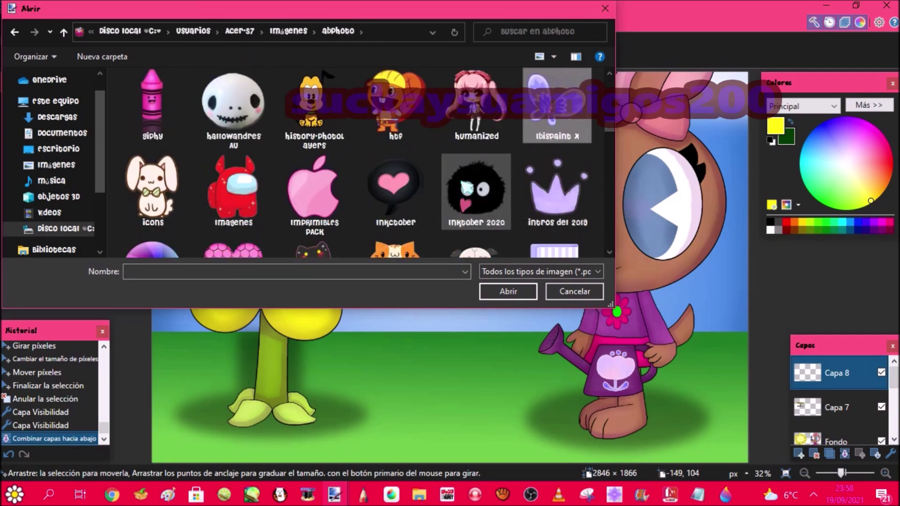
{"action": "double_click", "coordinate": [161, 194]}
{"action": "left_click", "coordinate": [587, 209]}
{"action": "key", "text": "s"}
{"action": "key", "text": "Down"}
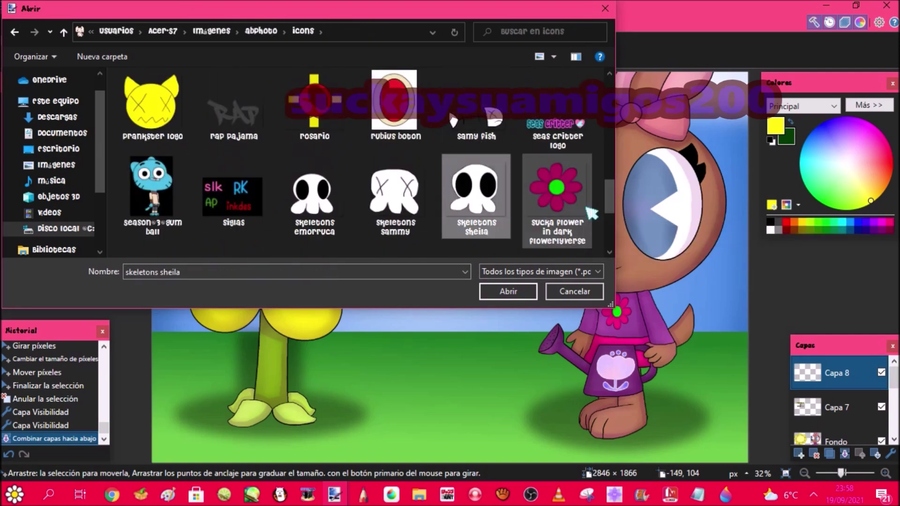
{"action": "key", "text": "Left"}
{"action": "key", "text": "Left"}
{"action": "key", "text": "Left"}
{"action": "key", "text": "Return"}
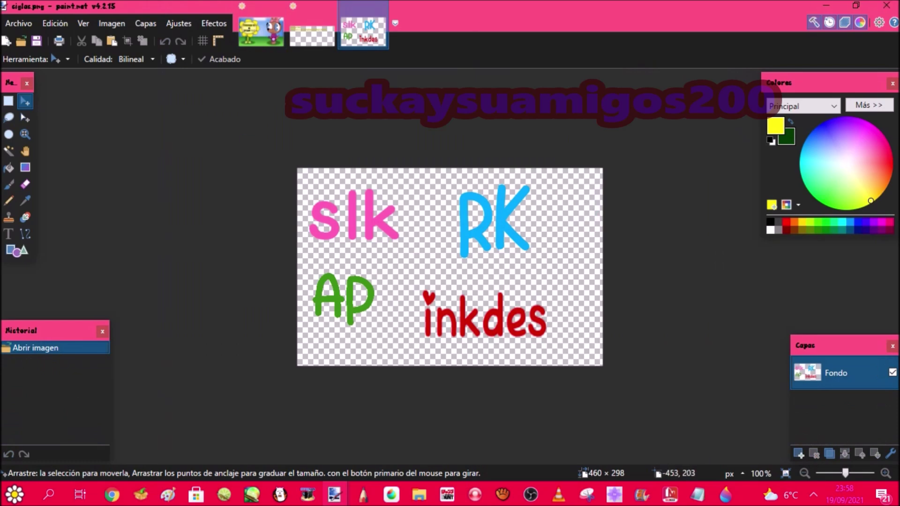
Select the three pink letters "slk" with the Magic Wand in add mode at 50% tolerance and copy them.
{"action": "key", "text": "z"}
{"action": "left_click_drag", "start_coordinate": [398, 278], "coordinate": [398, 278]}
{"action": "key", "text": "s"}
{"action": "left_click", "coordinate": [330, 220]}
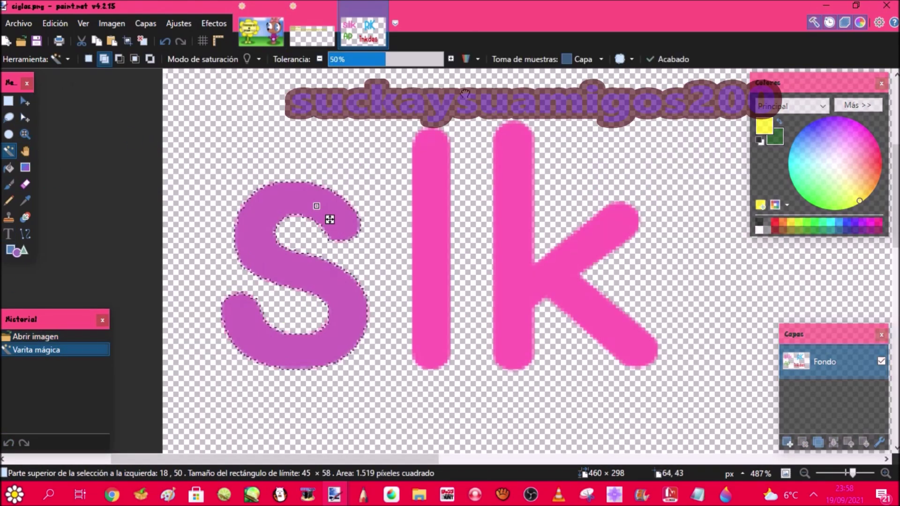
{"action": "left_click", "coordinate": [411, 190]}
{"action": "left_click_drag", "start_coordinate": [411, 189], "coordinate": [426, 190]}
{"action": "left_click", "coordinate": [514, 183]}
{"action": "left_click", "coordinate": [97, 41]}
Paste the "slk" letters onto Capa 8, place them slanted over the character's sleeve, and deselect.
{"action": "left_click", "coordinate": [261, 32]}
{"action": "left_click", "coordinate": [112, 41]}
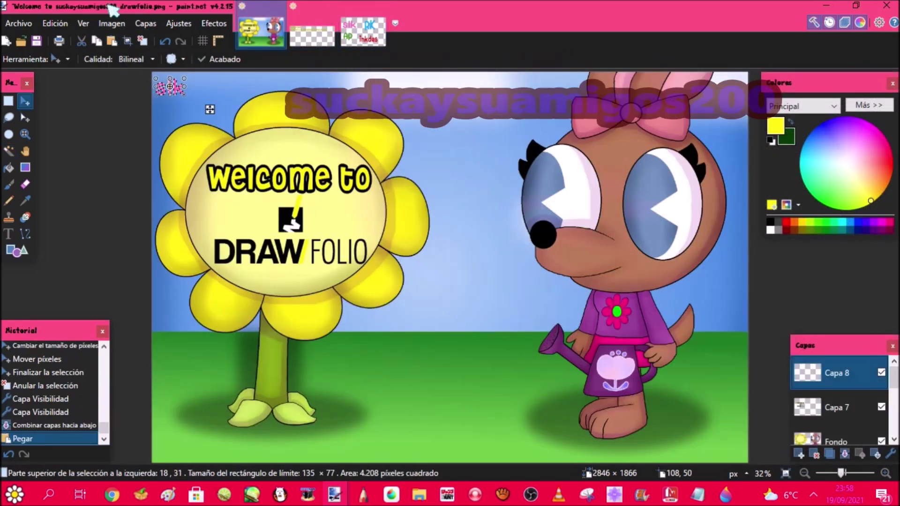
{"action": "left_click_drag", "start_coordinate": [204, 123], "coordinate": [218, 145]}
{"action": "left_click_drag", "start_coordinate": [177, 113], "coordinate": [663, 323]}
{"action": "key", "text": "ctrl+d"}
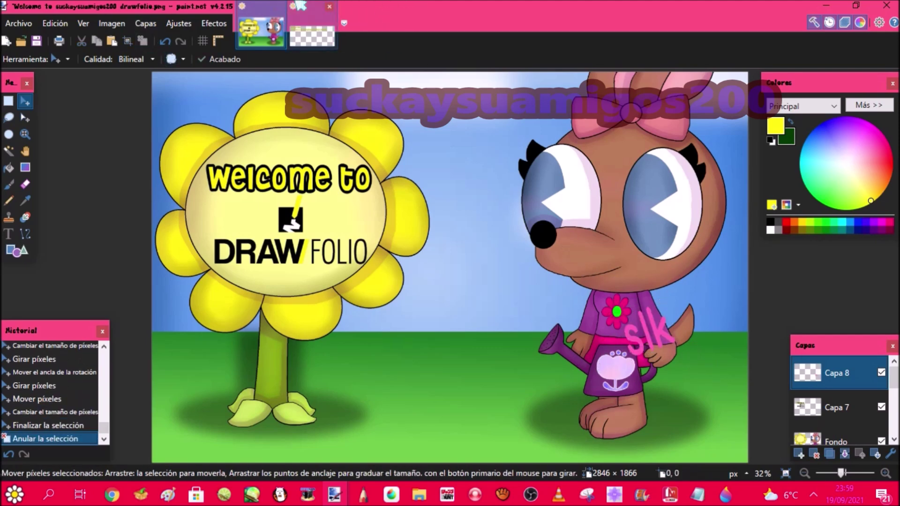
Open the magenta "yuyito" heart from the autodraw icon folder, copy all of it, and paste it onto Capa 8 of the drawing.
{"action": "left_click", "coordinate": [20, 42]}
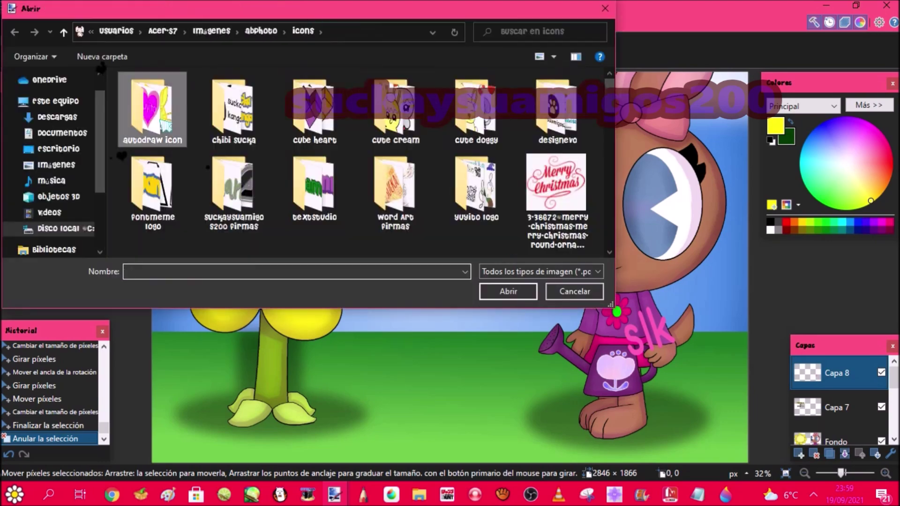
{"action": "double_click", "coordinate": [313, 221]}
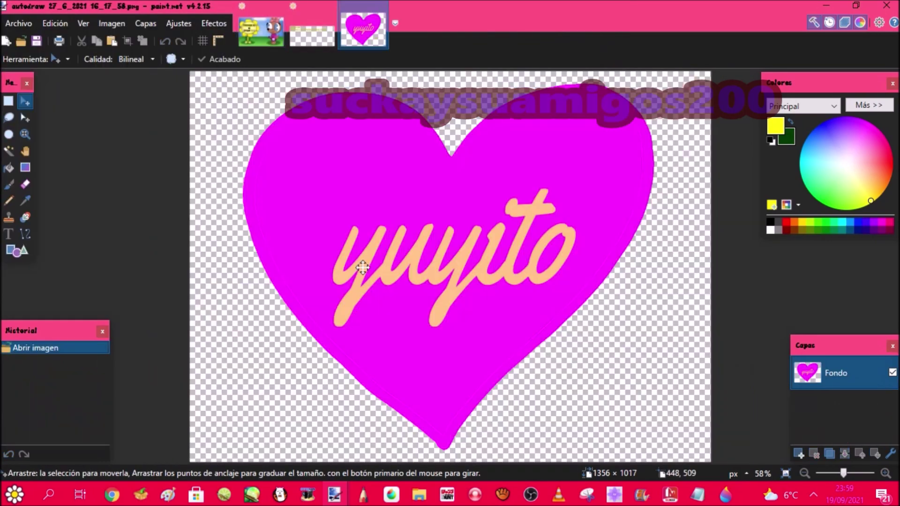
{"action": "key", "text": "ctrl+a"}
{"action": "left_click", "coordinate": [97, 41]}
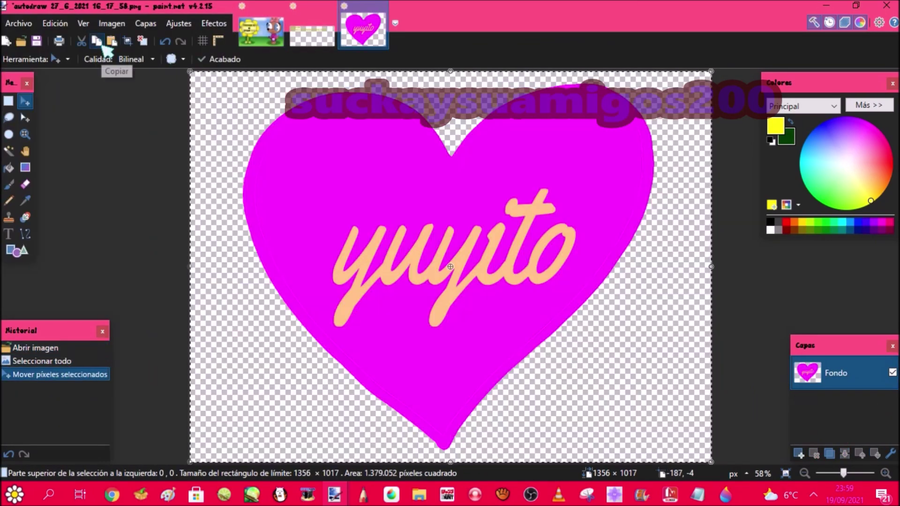
{"action": "left_click", "coordinate": [261, 31]}
{"action": "left_click", "coordinate": [112, 41]}
Shrink the "yuyito" heart to about 230 × 220 px, place it beside the character above the tail, and deselect.
{"action": "left_click_drag", "start_coordinate": [436, 284], "coordinate": [212, 126]}
{"action": "left_click_drag", "start_coordinate": [193, 89], "coordinate": [731, 277]}
{"action": "left_click_drag", "start_coordinate": [687, 315], "coordinate": [701, 306]}
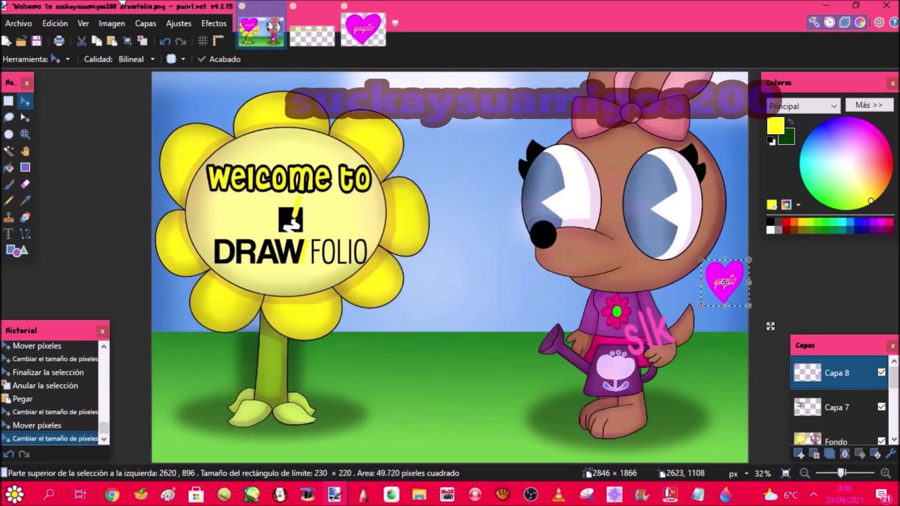
{"action": "left_click", "coordinate": [147, 41]}
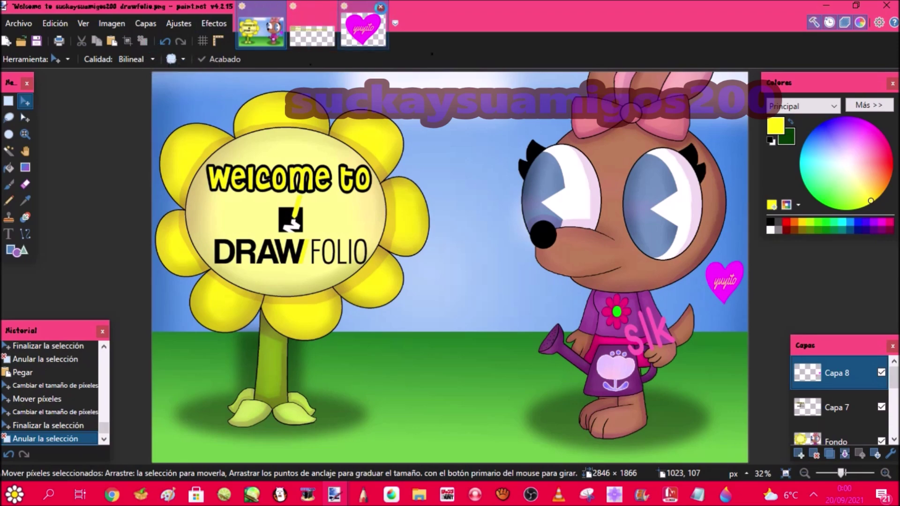
Close the "yuyito" heart image without saving and open "chibi sucka.png" from the chibi sucka icons folder.
{"action": "left_click", "coordinate": [380, 6]}
{"action": "left_click", "coordinate": [436, 346]}
{"action": "key", "text": "ctrl+o"}
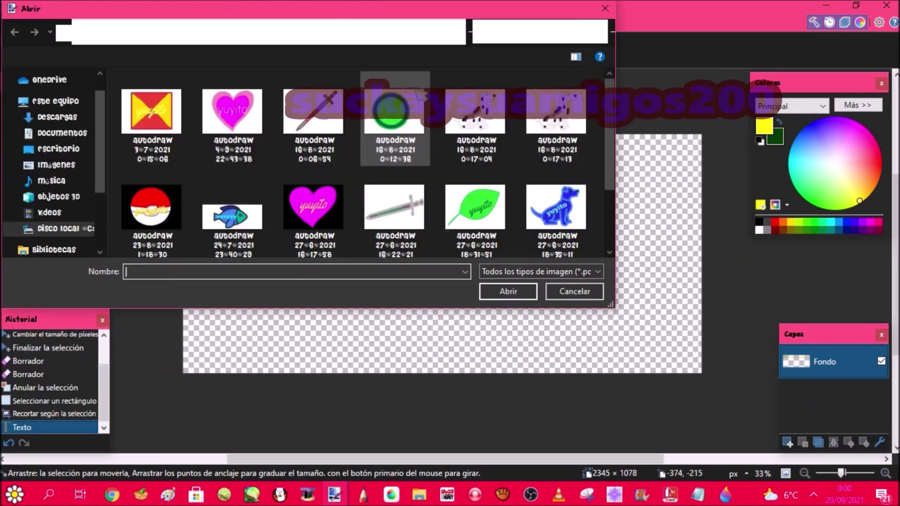
{"action": "left_click", "coordinate": [303, 31]}
{"action": "double_click", "coordinate": [260, 82]}
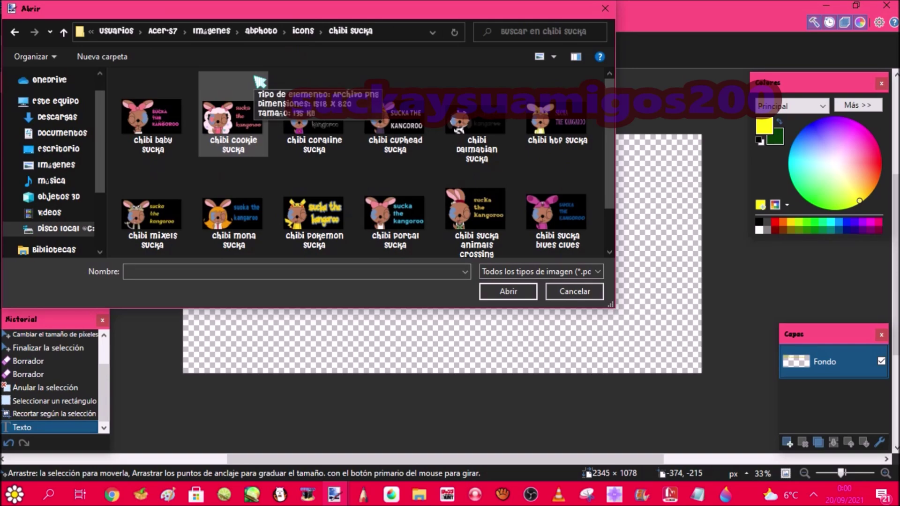
{"action": "left_click", "coordinate": [294, 146]}
{"action": "scroll", "coordinate": [294, 154], "scroll_direction": "down", "scroll_amount": 2}
{"action": "double_click", "coordinate": [145, 213]}
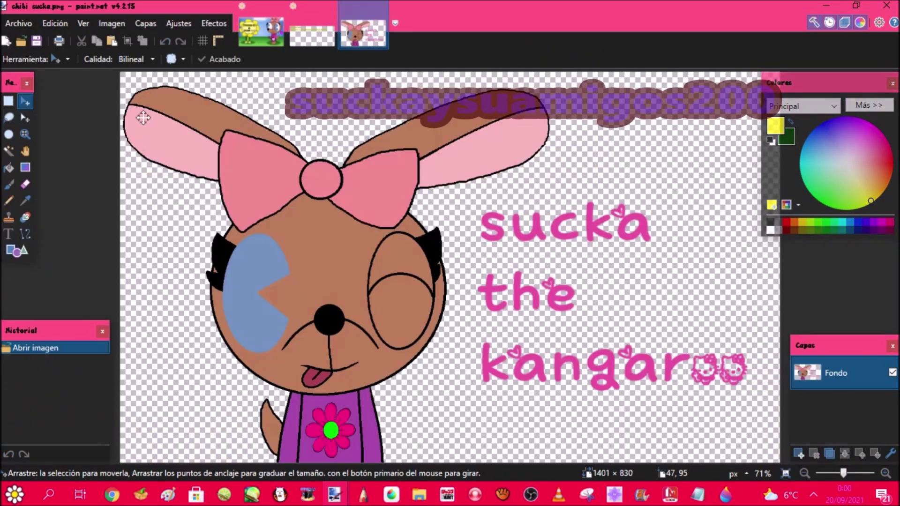
Copy the whole chibi image onto Capa 8, shrink it into the drawing's lower-right corner, and deselect.
{"action": "key", "text": "ctrl+a"}
{"action": "left_click", "coordinate": [97, 41]}
{"action": "left_click", "coordinate": [257, 43]}
{"action": "left_click", "coordinate": [112, 42]}
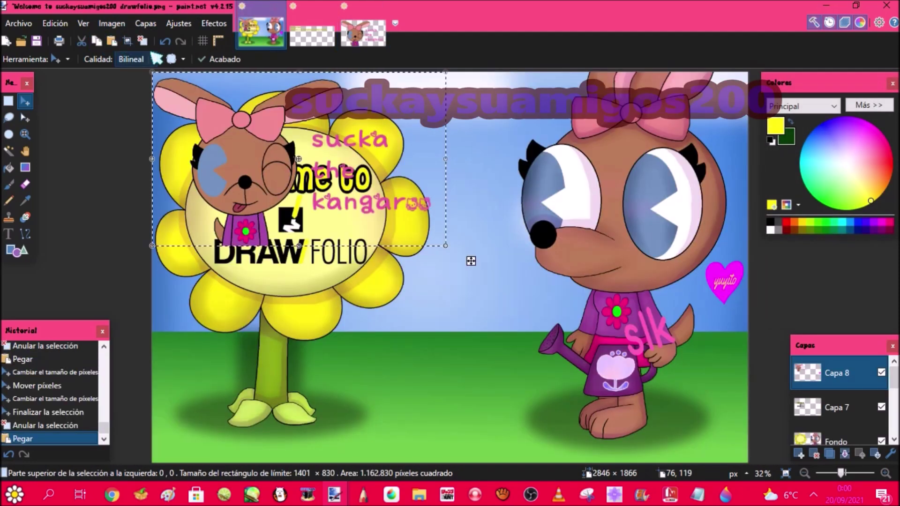
{"action": "left_click_drag", "start_coordinate": [445, 245], "coordinate": [733, 446]}
{"action": "key", "text": "ctrl+d"}
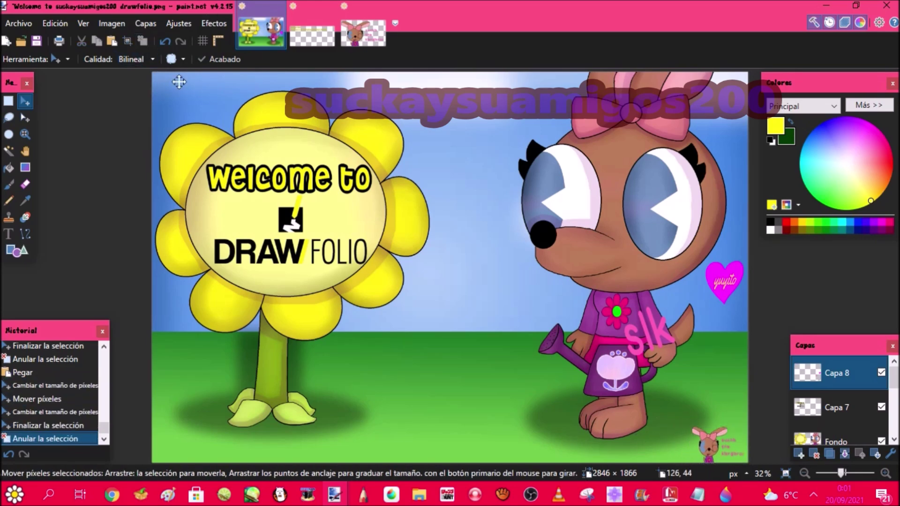
Close the chibi image without saving and open the pink "heart pixels" image from the cube heart folder.
{"action": "left_click", "coordinate": [380, 6]}
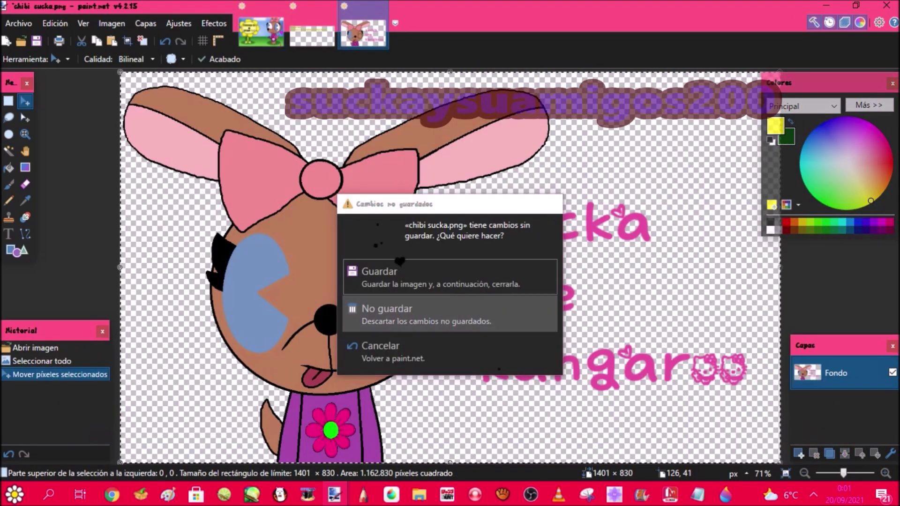
{"action": "left_click", "coordinate": [351, 313]}
{"action": "key", "text": "ctrl+o"}
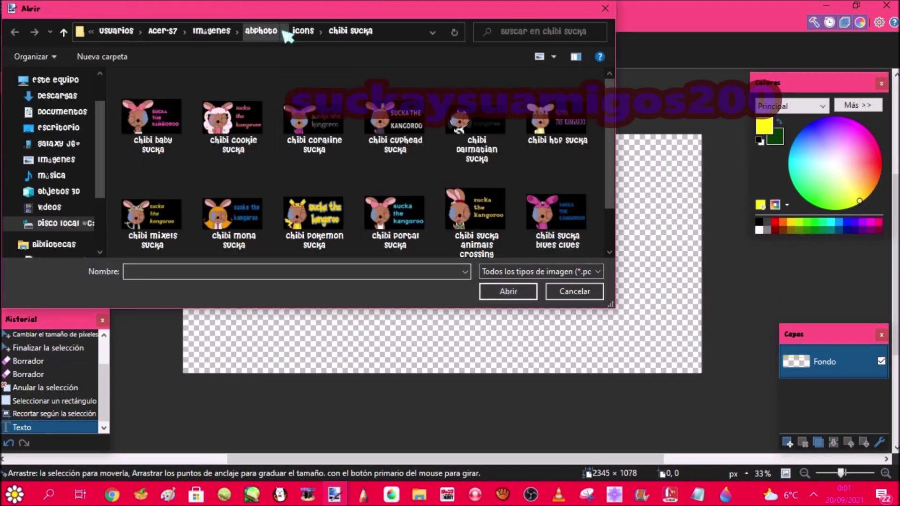
{"action": "key", "text": "alt+Up"}
{"action": "double_click", "coordinate": [313, 112]}
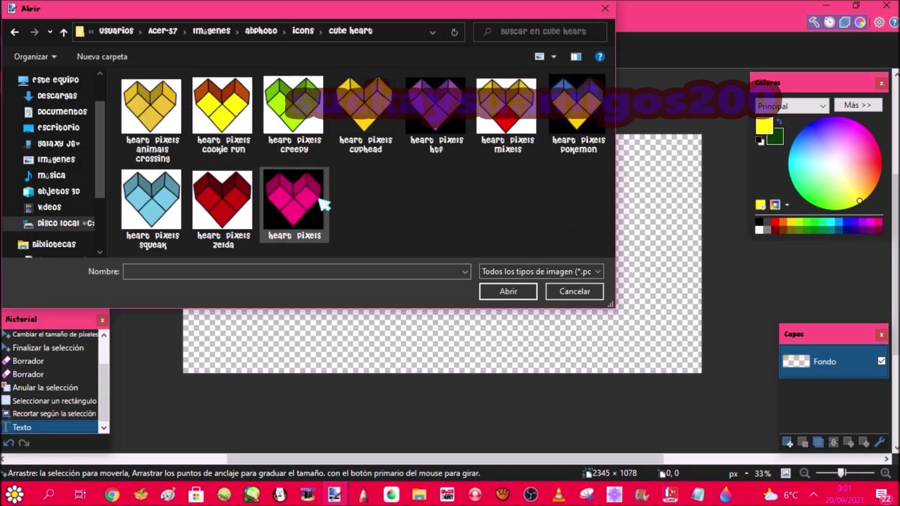
{"action": "left_click_drag", "start_coordinate": [418, 11], "coordinate": [436, 84]}
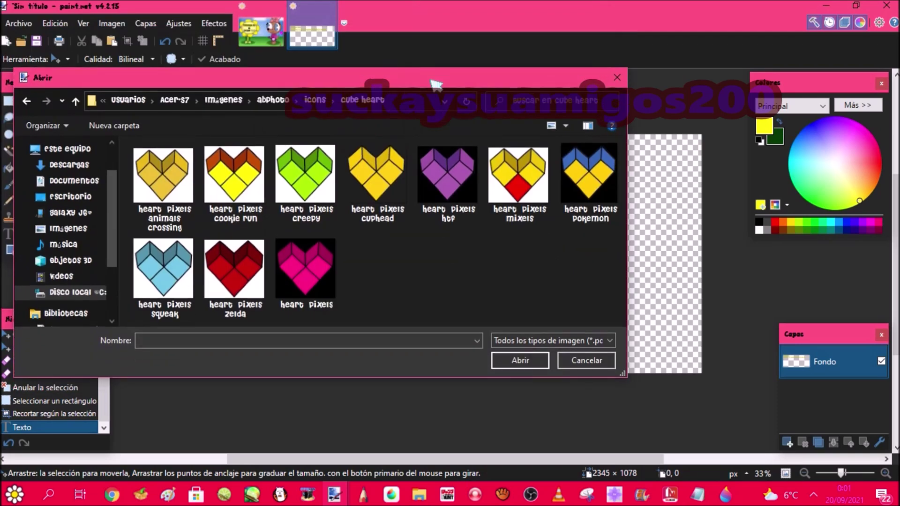
{"action": "double_click", "coordinate": [336, 260]}
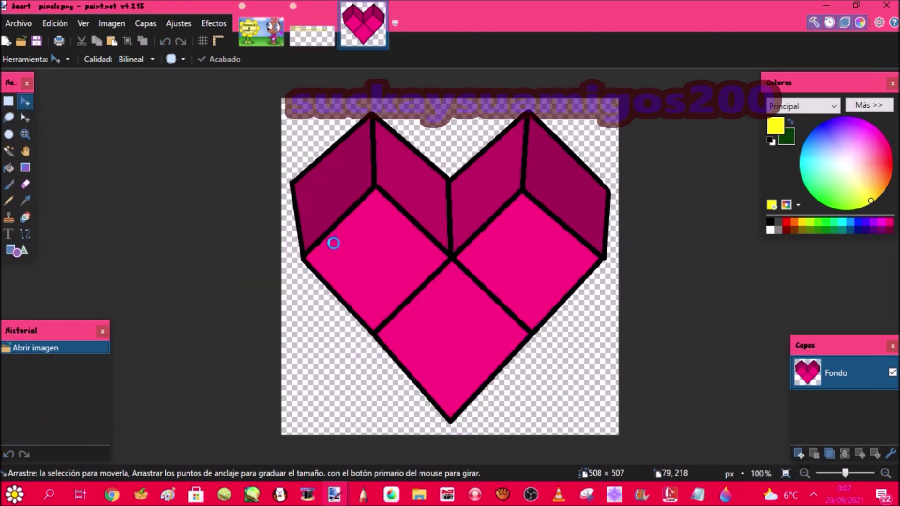
Copy the whole cube heart onto Capa 8, shrink it, place it in the sky beside the character's head, and deselect.
{"action": "key", "text": "ctrl+a"}
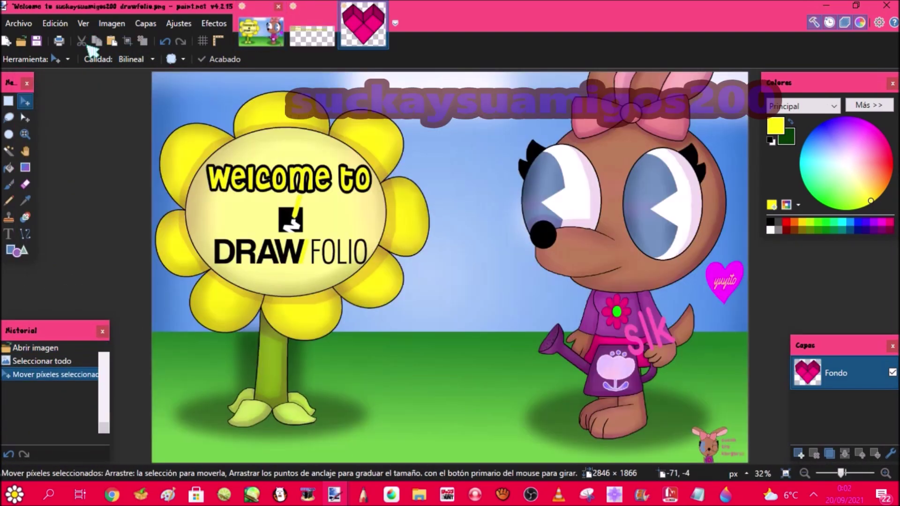
{"action": "left_click", "coordinate": [261, 31]}
{"action": "key", "text": "ctrl+v"}
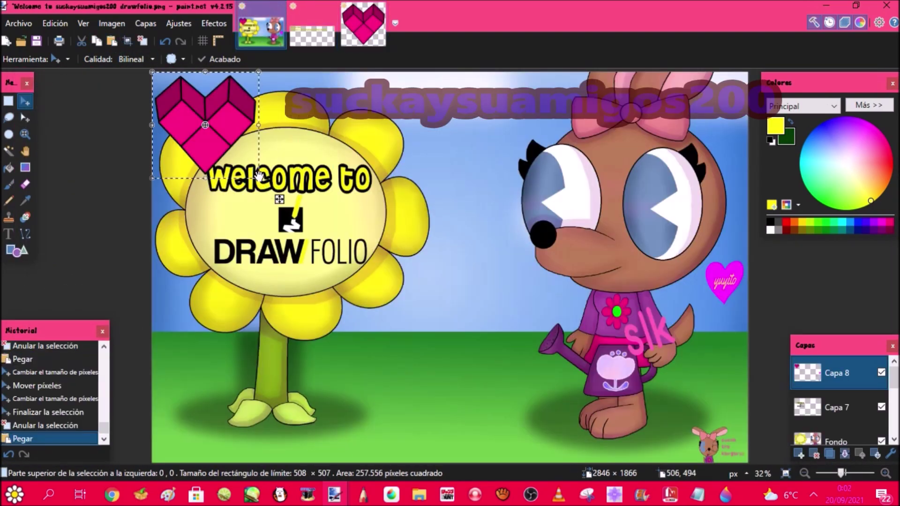
{"action": "left_click_drag", "start_coordinate": [191, 123], "coordinate": [675, 163]}
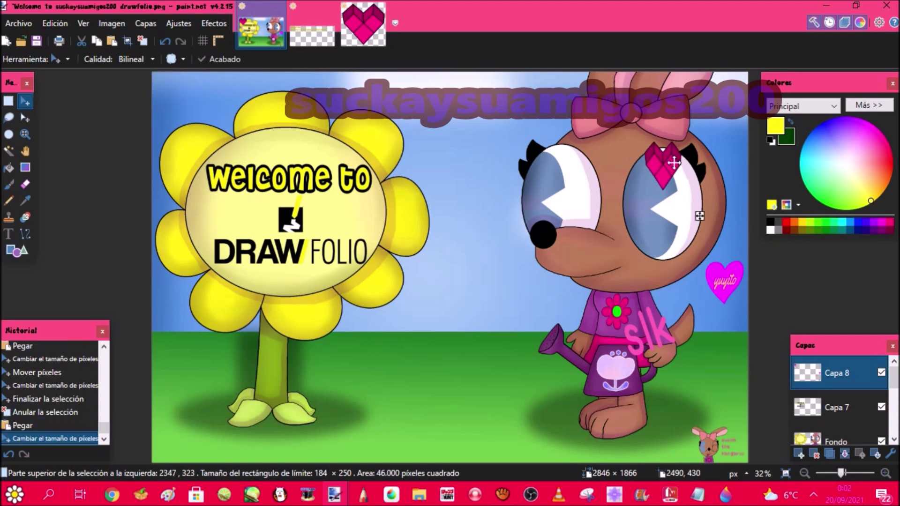
{"action": "left_click_drag", "start_coordinate": [735, 130], "coordinate": [737, 143]}
{"action": "left_click", "coordinate": [737, 143]}
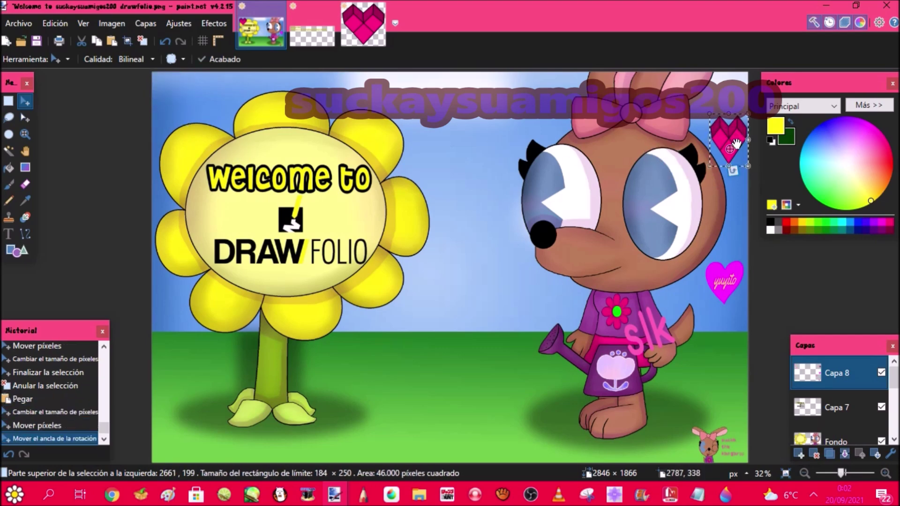
{"action": "left_click_drag", "start_coordinate": [731, 114], "coordinate": [719, 148]}
{"action": "left_click", "coordinate": [141, 41]}
Reselect the cube heart with a rectangular selection, adjust it slightly lower beside the character's head, and deselect.
{"action": "left_click", "coordinate": [165, 41]}
{"action": "left_click", "coordinate": [9, 102]}
{"action": "key", "text": "s"}
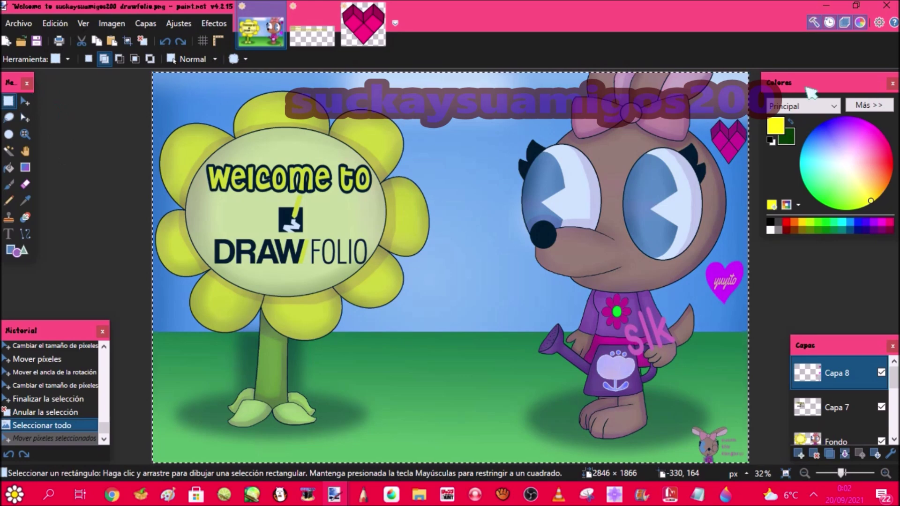
{"action": "key", "text": "ctrl+d"}
{"action": "left_click_drag", "start_coordinate": [691, 111], "coordinate": [749, 155]}
{"action": "key", "text": "m"}
{"action": "left_click", "coordinate": [143, 41]}
Close the cube heart image without saving and open the pink "cute cream" image from the cute cream folder.
{"action": "left_click", "coordinate": [382, 7]}
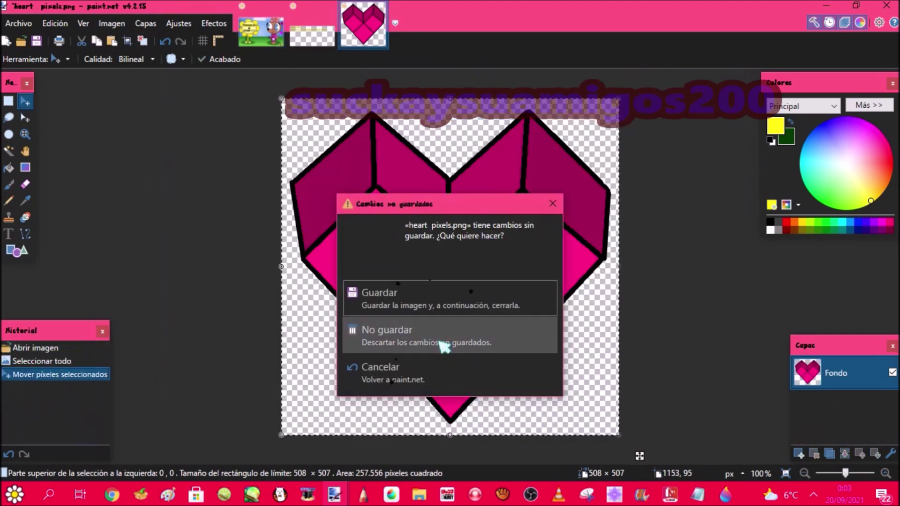
{"action": "left_click", "coordinate": [443, 346]}
{"action": "left_click", "coordinate": [21, 42]}
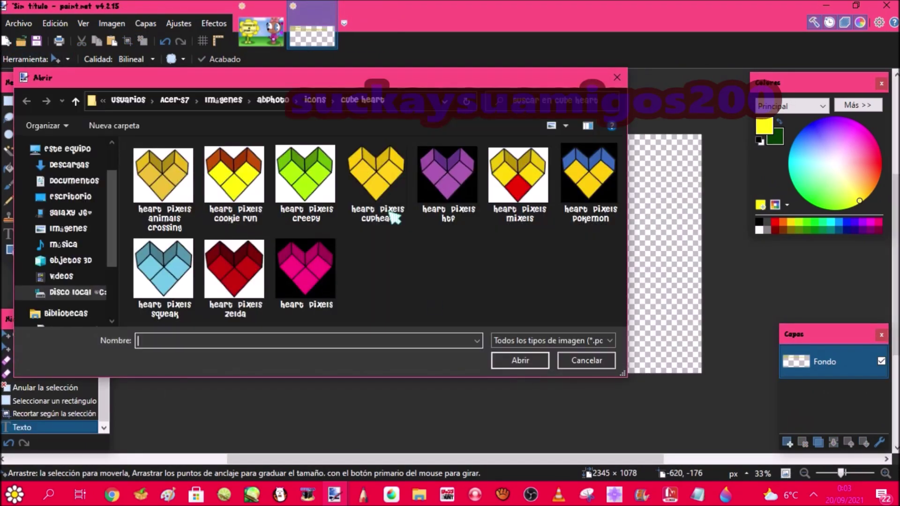
{"action": "left_click", "coordinate": [319, 100]}
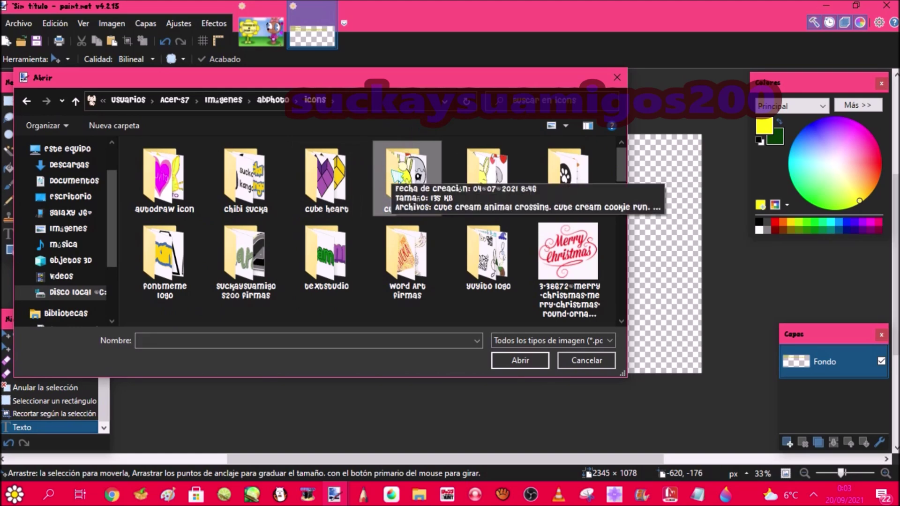
{"action": "double_click", "coordinate": [398, 176]}
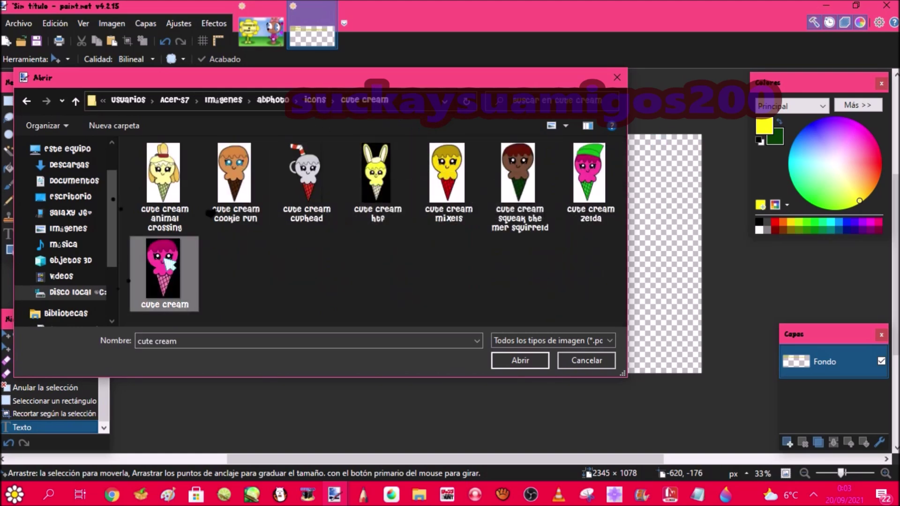
{"action": "double_click", "coordinate": [160, 260]}
Copy the whole ice cream onto Capa 8, shrink it, place it below the "yuyito" heart beside the tail, and deselect.
{"action": "key", "text": "ctrl+a"}
{"action": "key", "text": "ctrl+c"}
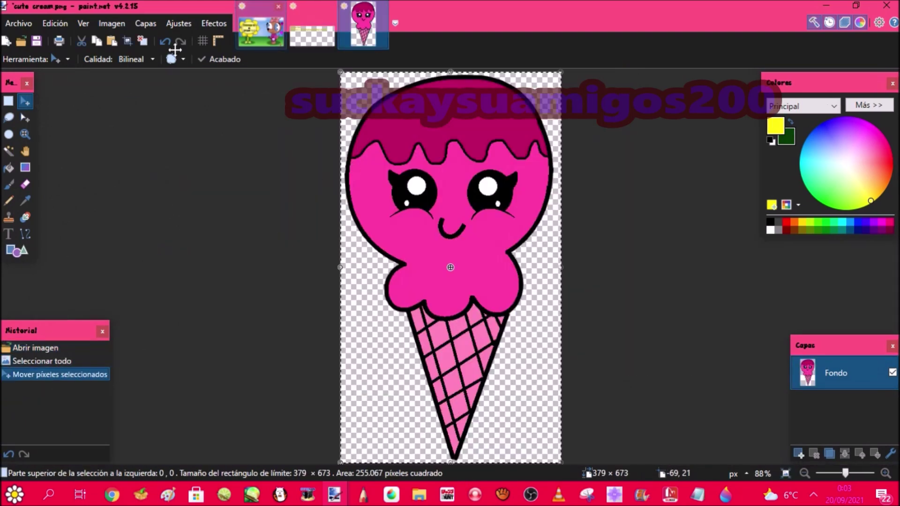
{"action": "left_click", "coordinate": [261, 32]}
{"action": "key", "text": "ctrl+v"}
{"action": "left_click_drag", "start_coordinate": [230, 212], "coordinate": [187, 143]}
{"action": "left_click_drag", "start_coordinate": [174, 85], "coordinate": [175, 294]}
{"action": "left_click_drag", "start_coordinate": [187, 351], "coordinate": [183, 341]}
{"action": "left_click_drag", "start_coordinate": [173, 300], "coordinate": [724, 343]}
{"action": "left_click", "coordinate": [143, 41]}
Close the ice cream image without saving and open the pink dog image from the cute doggy folder.
{"action": "left_click", "coordinate": [374, 13]}
{"action": "left_click", "coordinate": [383, 7]}
{"action": "left_click", "coordinate": [451, 313]}
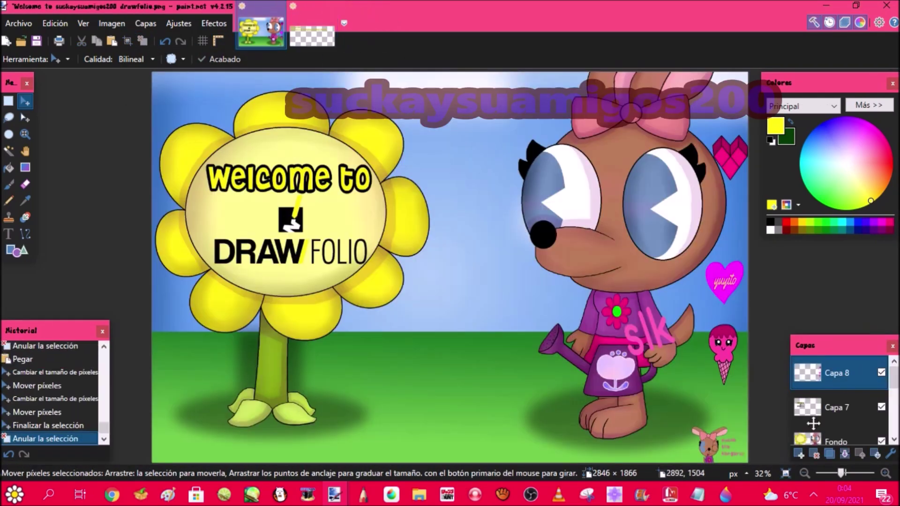
{"action": "left_click", "coordinate": [18, 42]}
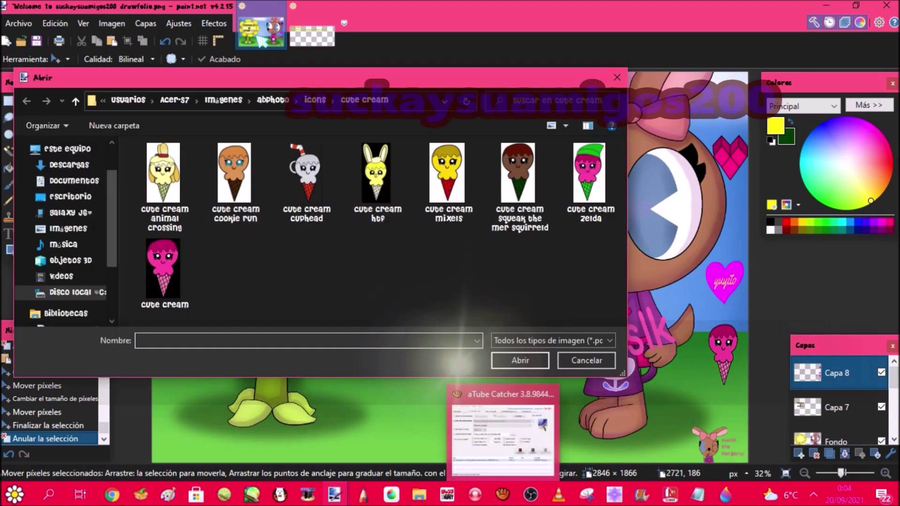
{"action": "double_click", "coordinate": [502, 211]}
{"action": "double_click", "coordinate": [171, 270]}
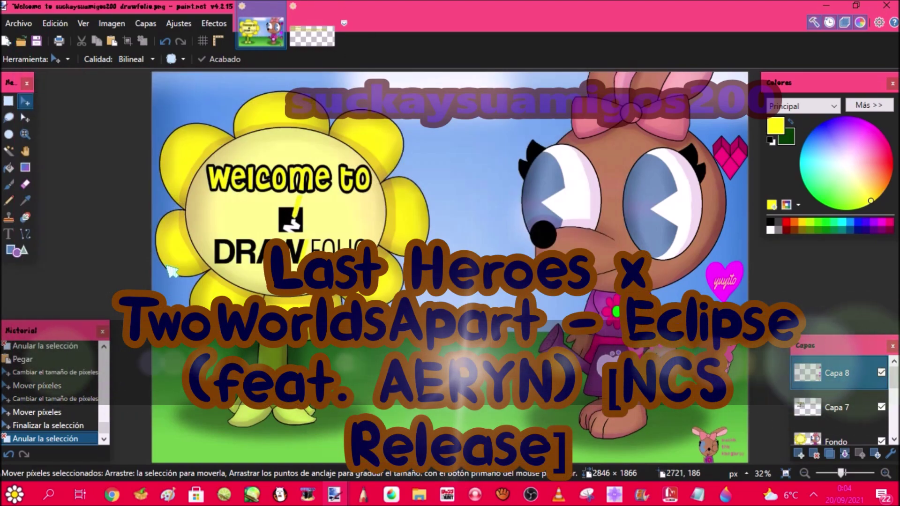
Copy the whole pink dog onto Capa 8, shrink it, place it on the horizon between the sunflower and the character, and deselect.
{"action": "key", "text": "ctrl+a"}
{"action": "left_click", "coordinate": [259, 41]}
{"action": "left_click", "coordinate": [112, 41]}
{"action": "left_click_drag", "start_coordinate": [251, 203], "coordinate": [198, 138]}
{"action": "left_click_drag", "start_coordinate": [189, 104], "coordinate": [500, 306]}
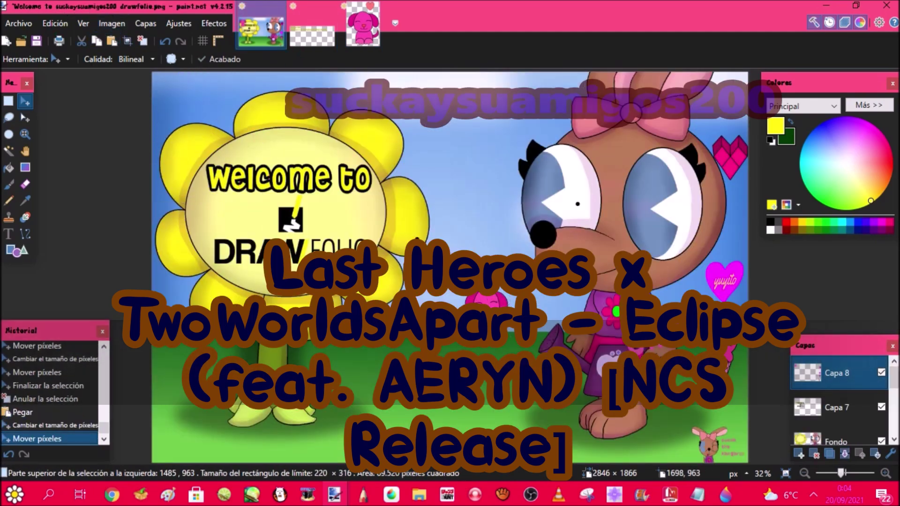
{"action": "left_click_drag", "start_coordinate": [509, 274], "coordinate": [495, 284]}
{"action": "left_click", "coordinate": [143, 41]}
Close the pink dog image without saving and open "logo_8x" from the designevo folder.
{"action": "left_click", "coordinate": [381, 13]}
{"action": "left_click", "coordinate": [457, 345]}
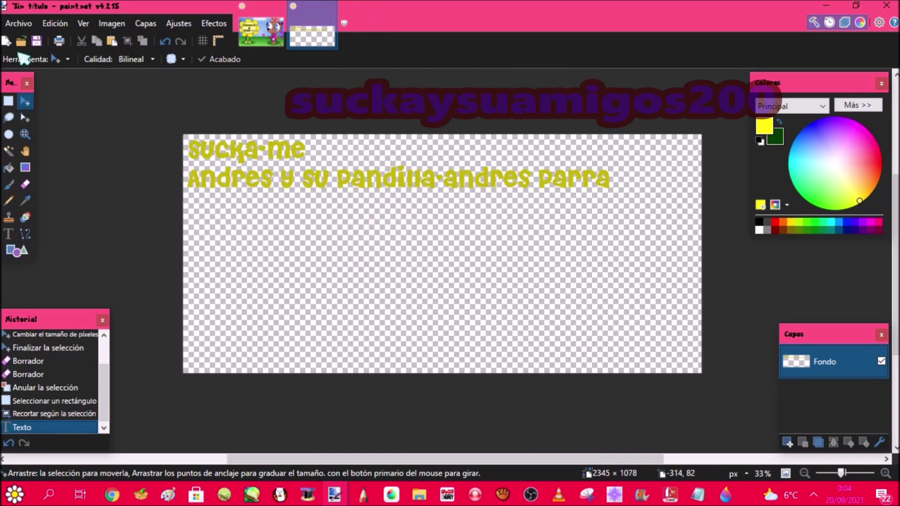
{"action": "key", "text": "ctrl+o"}
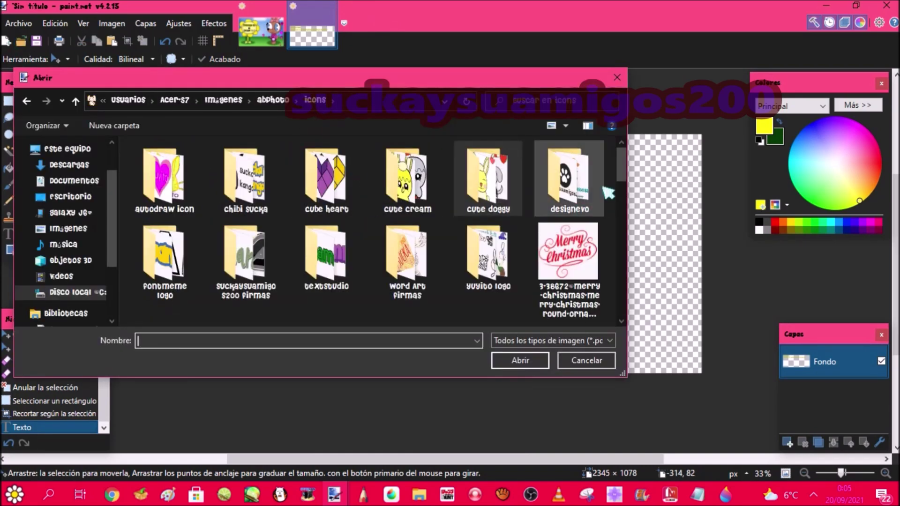
{"action": "double_click", "coordinate": [569, 183]}
{"action": "double_click", "coordinate": [581, 180]}
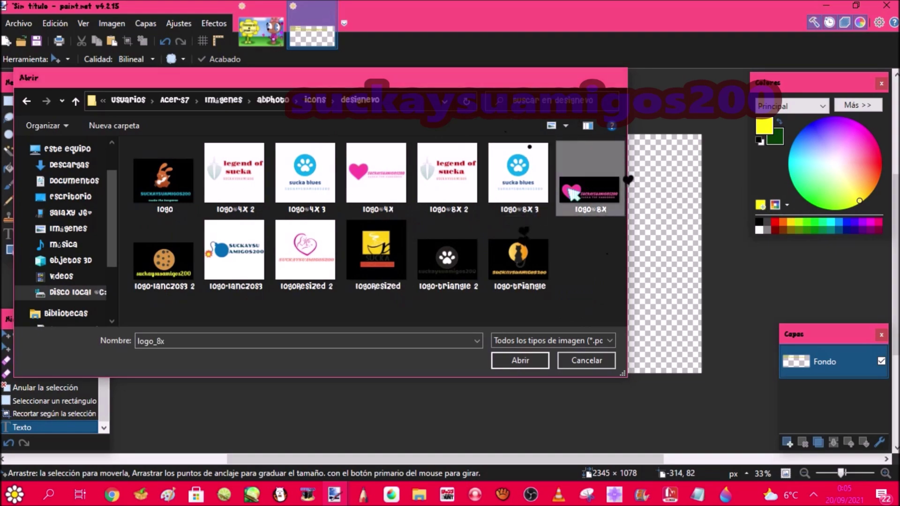
Copy the whole heart logo onto Capa 8, place it small between the sunflower and the dog, and close the logo file without saving.
{"action": "key", "text": "ctrl+a"}
{"action": "left_click", "coordinate": [519, 252]}
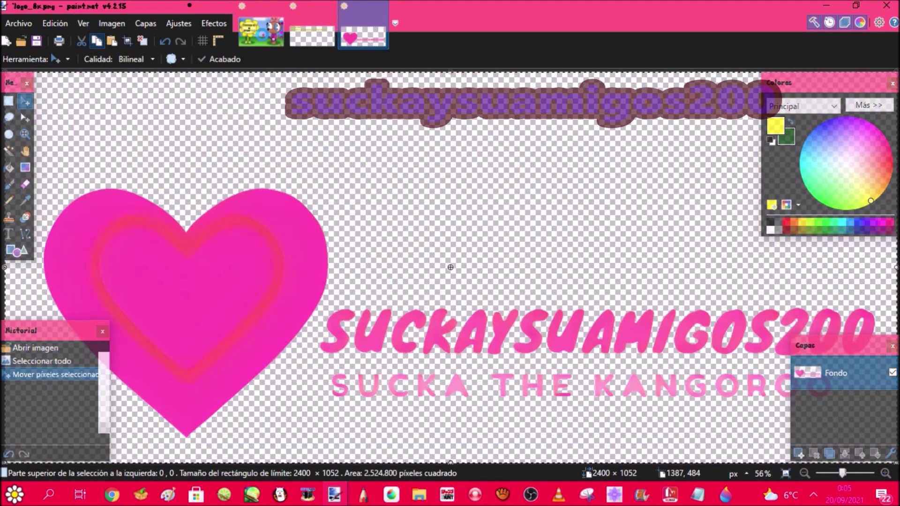
{"action": "left_click", "coordinate": [261, 33]}
{"action": "left_click", "coordinate": [112, 42]}
{"action": "left_click_drag", "start_coordinate": [655, 291], "coordinate": [464, 268]}
{"action": "left_click", "coordinate": [143, 41]}
{"action": "left_click", "coordinate": [383, 6]}
{"action": "left_click", "coordinate": [446, 287]}
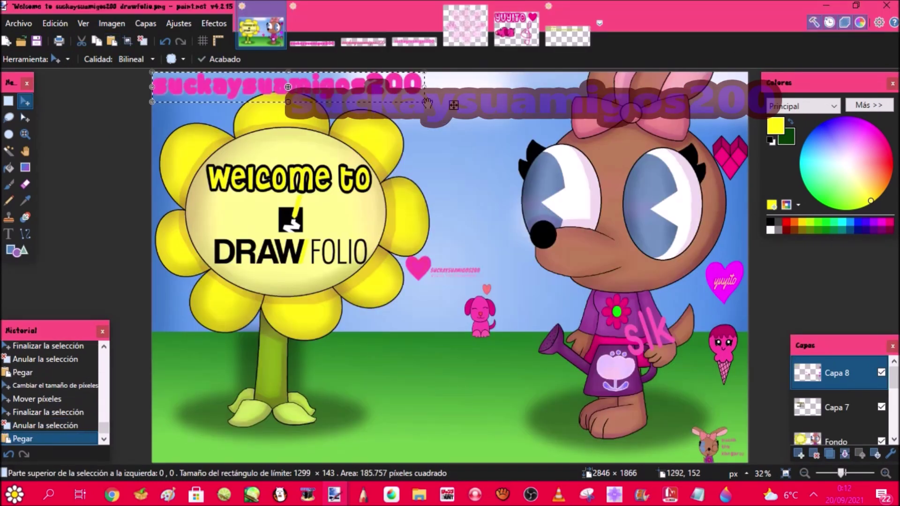
Shrink the pasted bold pink "suckaysuamigos200" signature, place it in the sky beside the sunflower's upper petals, and deselect.
{"action": "left_click_drag", "start_coordinate": [427, 104], "coordinate": [252, 86]}
{"action": "left_click_drag", "start_coordinate": [468, 157], "coordinate": [474, 159]}
{"action": "left_click", "coordinate": [143, 41]}
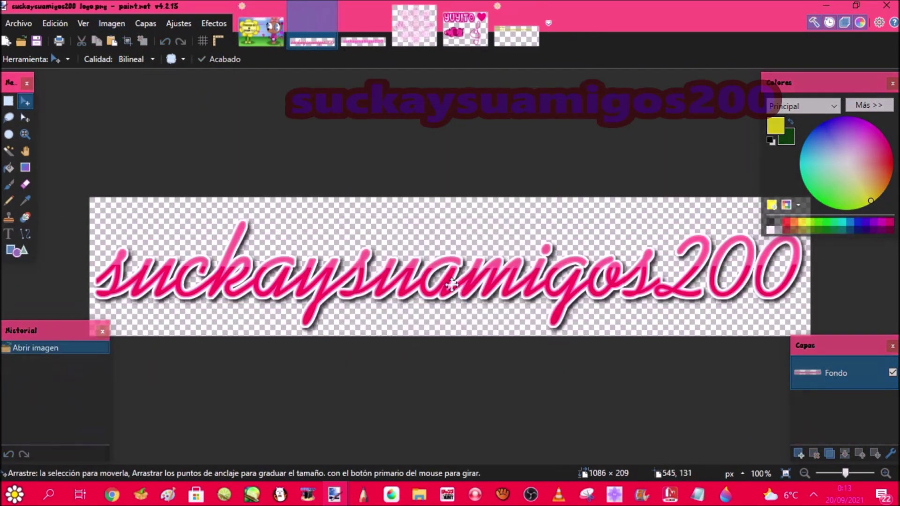
Copy the script "suckaysuamigos200" logo onto Capa 8 at 445 × 136 px beside the sunflower's lower petals, and close its file without saving.
{"action": "left_click", "coordinate": [96, 41]}
{"action": "left_click", "coordinate": [258, 33]}
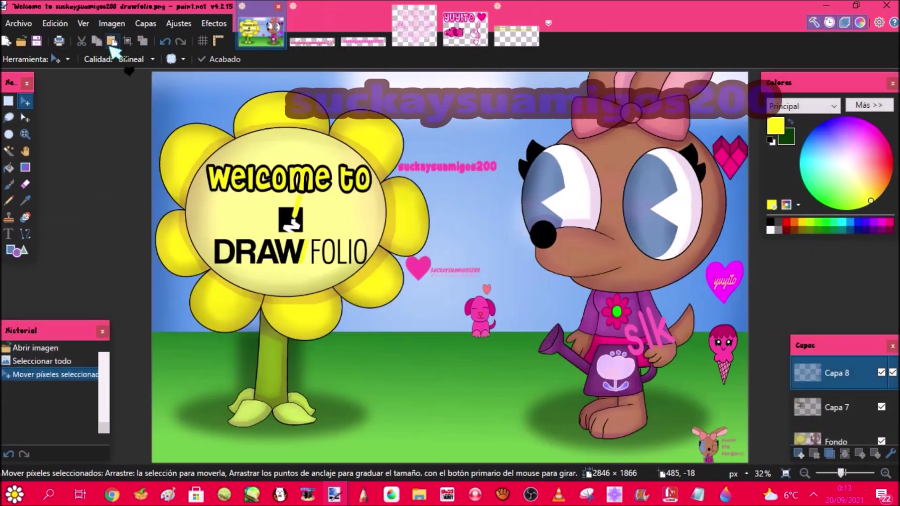
{"action": "left_click", "coordinate": [112, 41]}
{"action": "left_click_drag", "start_coordinate": [382, 115], "coordinate": [427, 322]}
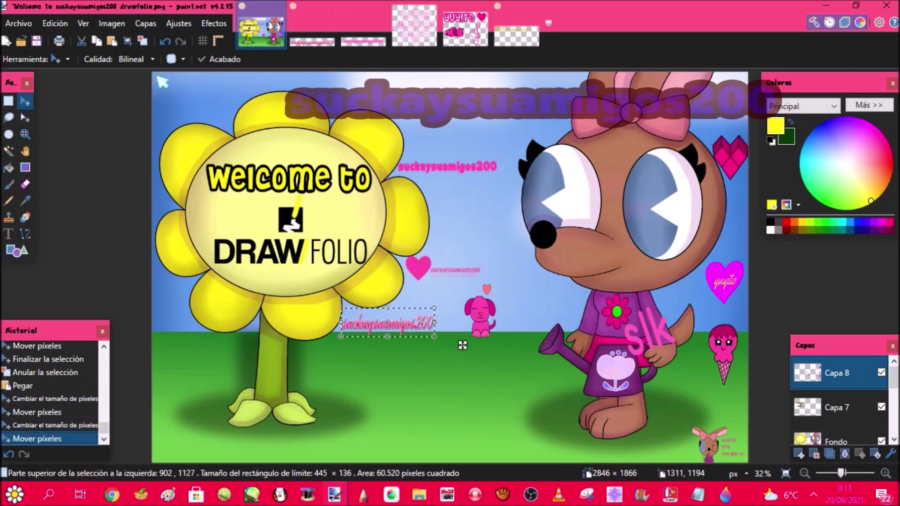
{"action": "left_click", "coordinate": [142, 39]}
{"action": "left_click", "coordinate": [330, 7]}
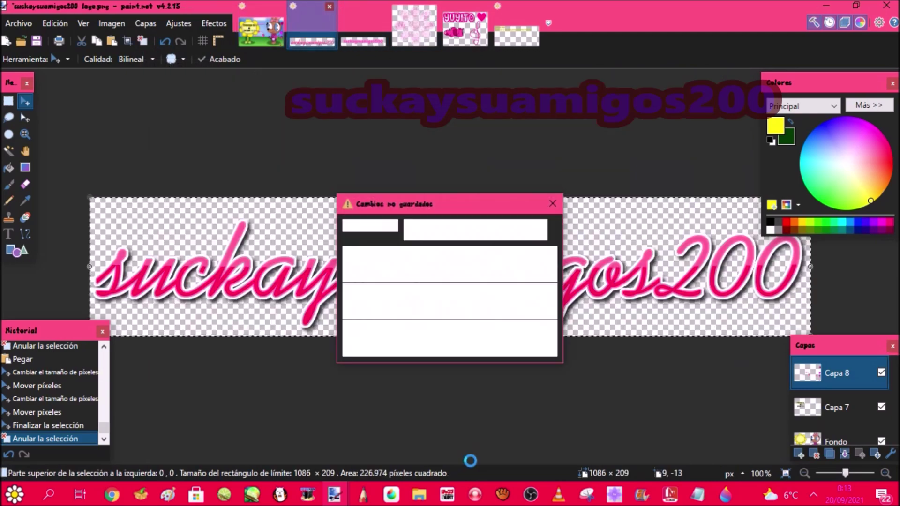
{"action": "left_click", "coordinate": [439, 310]}
Tighten the selection around the purple-pink "suckaysuamigos200" signature to 972 × 127 px and copy it.
{"action": "left_click", "coordinate": [26, 121]}
{"action": "left_click_drag", "start_coordinate": [101, 197], "coordinate": [124, 225]}
{"action": "left_click_drag", "start_coordinate": [800, 282], "coordinate": [769, 281]}
{"action": "left_click_drag", "start_coordinate": [446, 337], "coordinate": [449, 314]}
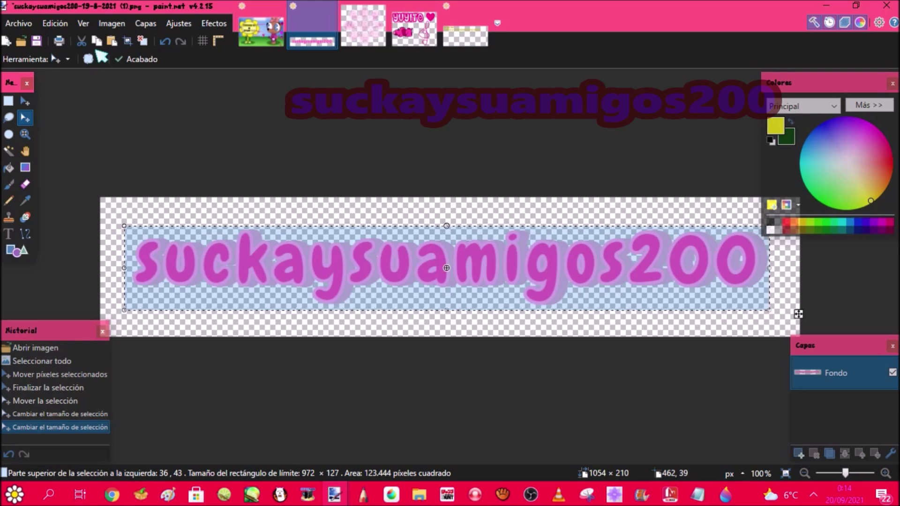
{"action": "left_click", "coordinate": [97, 41]}
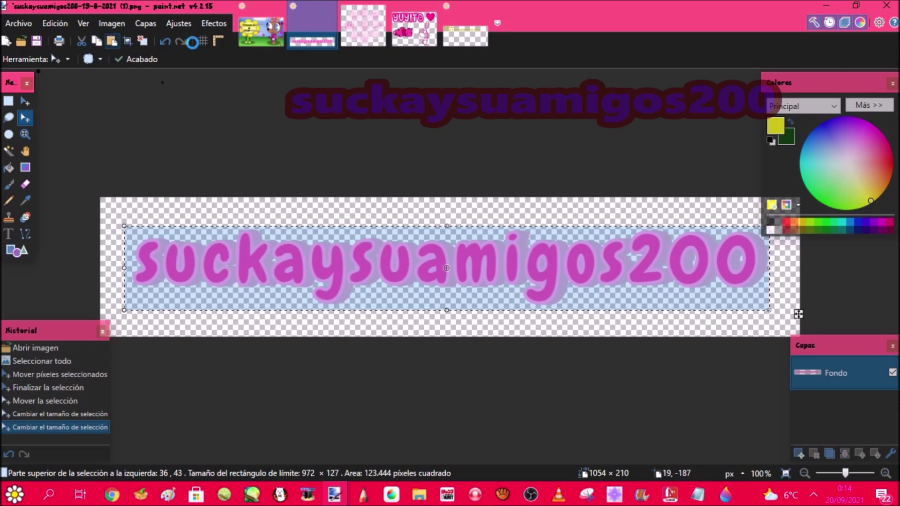
Place the copied purple-pink "suckaysuamigos200" signature on Capa 8 beside the character's sleeve, deselect it, and close its file without saving.
{"action": "left_click", "coordinate": [261, 31]}
{"action": "left_click", "coordinate": [112, 41]}
{"action": "left_click_drag", "start_coordinate": [364, 107], "coordinate": [575, 296]}
{"action": "left_click", "coordinate": [143, 41]}
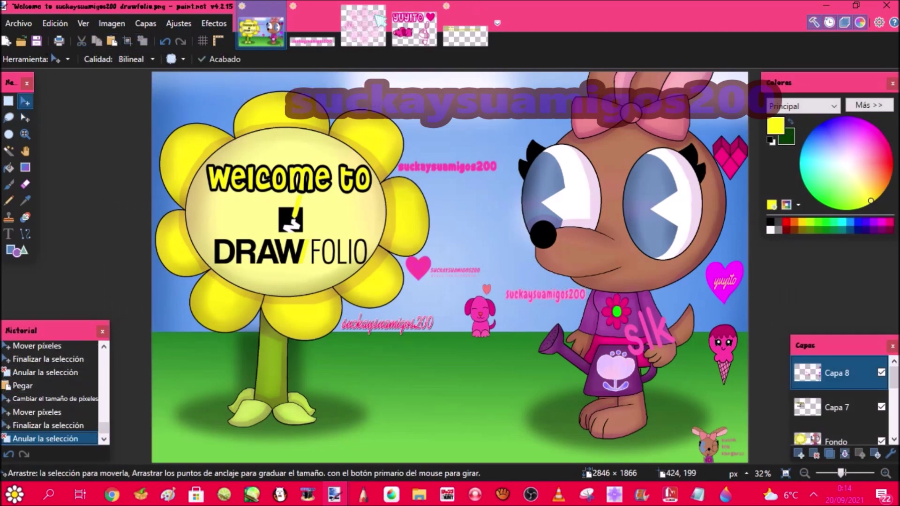
{"action": "left_click", "coordinate": [313, 28]}
{"action": "left_click", "coordinate": [331, 6]}
{"action": "left_click", "coordinate": [431, 317]}
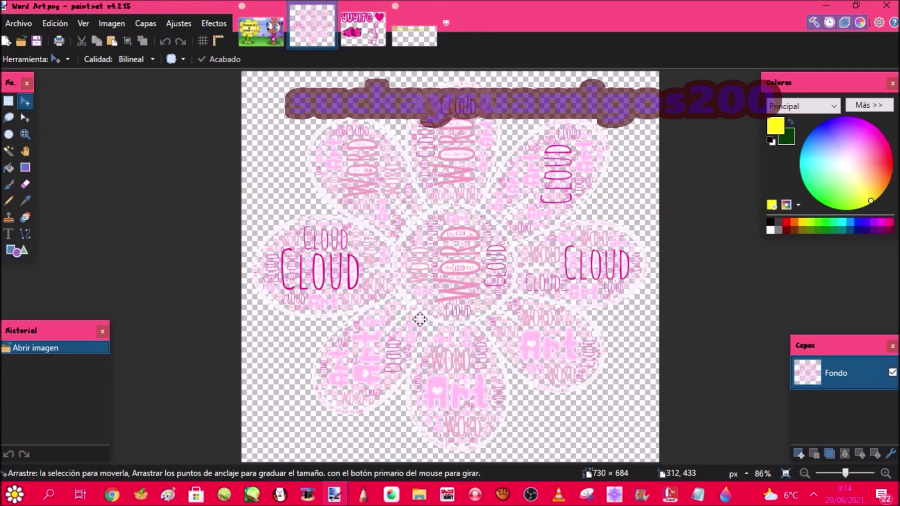
Copy the whole word-cloud flower onto Capa 8, place it small beside the sunflower's stem, and close its file without saving.
{"action": "key", "text": "ctrl+a"}
{"action": "left_click", "coordinate": [424, 319]}
{"action": "left_click", "coordinate": [96, 41]}
{"action": "left_click", "coordinate": [261, 32]}
{"action": "left_click", "coordinate": [112, 41]}
{"action": "left_click_drag", "start_coordinate": [305, 215], "coordinate": [207, 120]}
{"action": "left_click_drag", "start_coordinate": [189, 90], "coordinate": [330, 368]}
{"action": "left_click", "coordinate": [145, 42]}
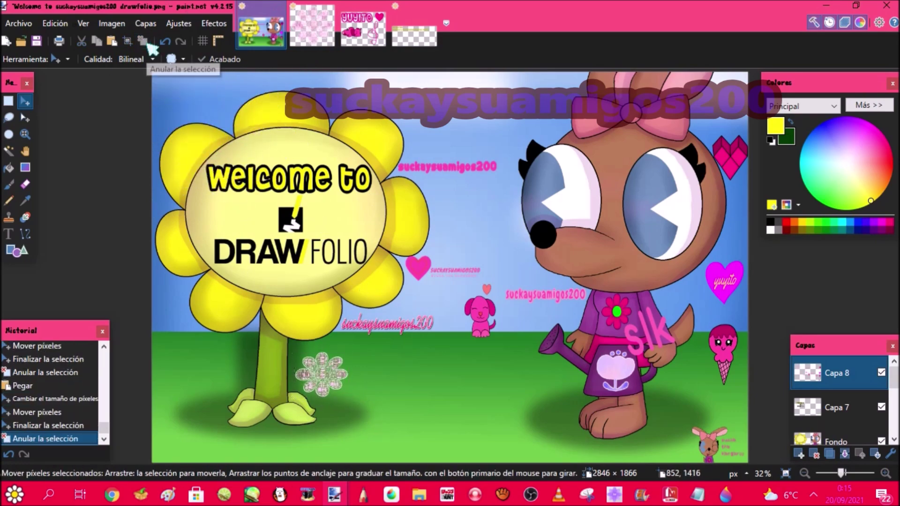
{"action": "left_click", "coordinate": [332, 9]}
{"action": "left_click", "coordinate": [422, 316]}
Select the "YUYITO" lettering and the pink heart in the logo file with the Magic Wand at 50% tolerance.
{"action": "left_click", "coordinate": [9, 150]}
{"action": "left_click", "coordinate": [521, 124]}
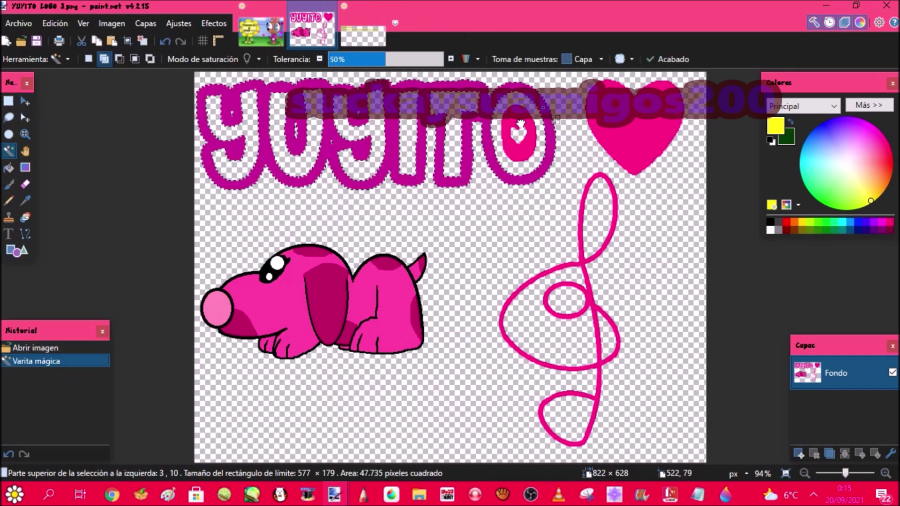
{"action": "left_click", "coordinate": [520, 124]}
{"action": "left_click", "coordinate": [601, 122]}
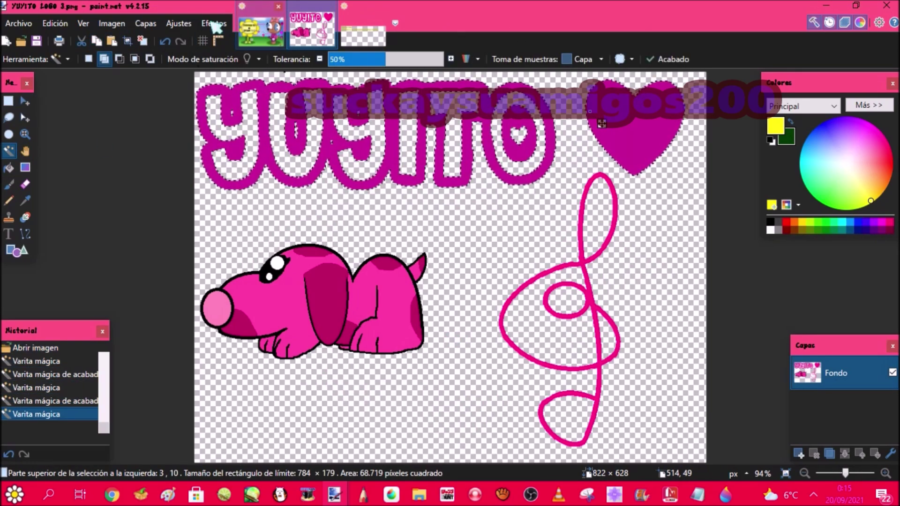
Copy the "YUYITO" lettering and heart into the drawing's lower-left corner on Capa 8 and deselect them.
{"action": "key", "text": "ctrl+c"}
{"action": "left_click", "coordinate": [262, 32]}
{"action": "key", "text": "ctrl+v"}
{"action": "left_click_drag", "start_coordinate": [300, 91], "coordinate": [272, 436]}
{"action": "left_click", "coordinate": [142, 41]}
Clear the logo file's selection and lasso the whole pink dog with a selection about 408 × 229 px.
{"action": "left_click", "coordinate": [311, 30]}
{"action": "left_click", "coordinate": [142, 41]}
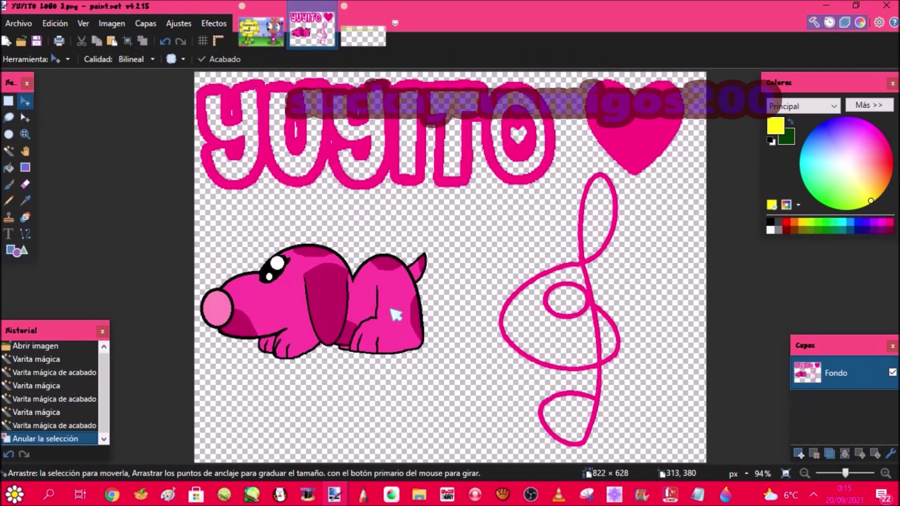
{"action": "left_click", "coordinate": [8, 151]}
{"action": "left_click", "coordinate": [268, 277]}
{"action": "left_click", "coordinate": [8, 117]}
{"action": "mouse_move", "coordinate": [355, 272]}
{"action": "left_mouse_down"}
{"action": "mouse_move", "coordinate": [181, 296]}
{"action": "mouse_move", "coordinate": [441, 371]}
{"action": "mouse_move", "coordinate": [356, 259]}
{"action": "left_mouse_up"}
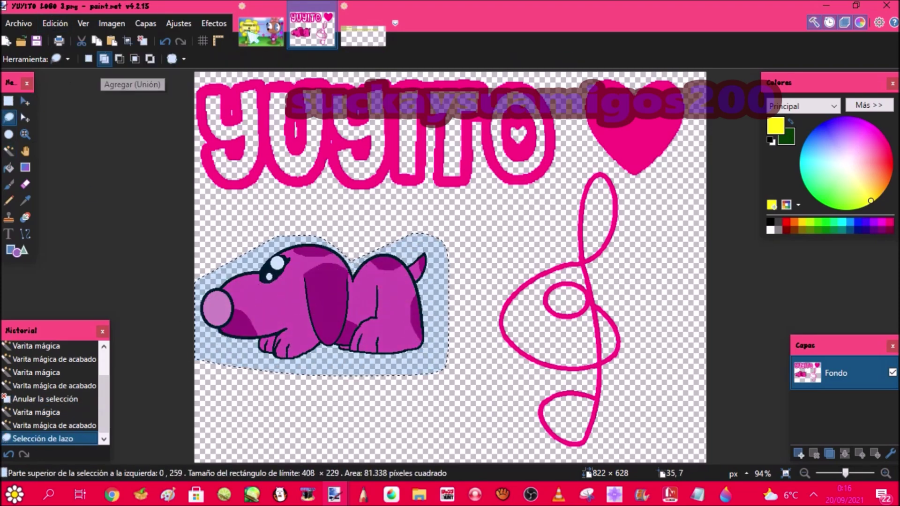
Copy the dog onto a new layer at 373 × 197 px above the "YUYITO" lettering, and merge that layer down into Capa 8.
{"action": "key", "text": "ctrl+c"}
{"action": "key", "text": "ctrl+Tab"}
{"action": "left_click", "coordinate": [799, 454]}
{"action": "key", "text": "ctrl+v"}
{"action": "left_click_drag", "start_coordinate": [218, 150], "coordinate": [228, 395]}
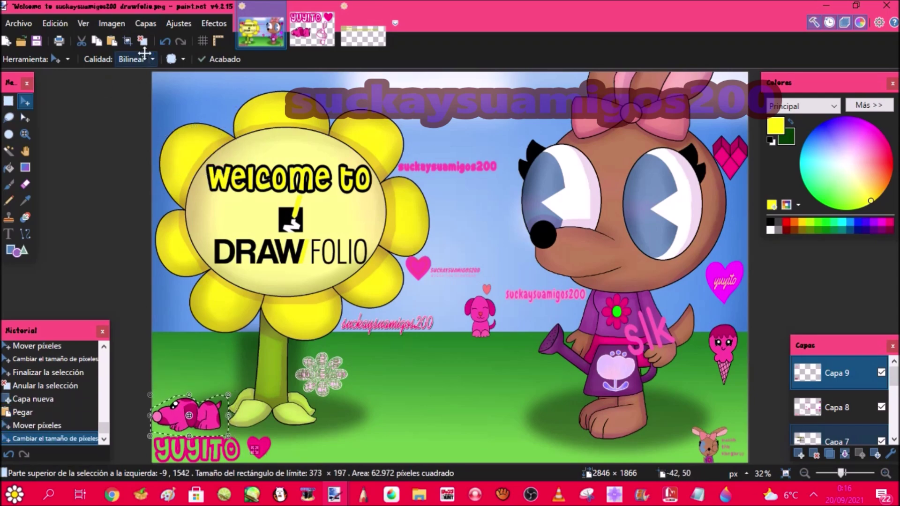
{"action": "left_click", "coordinate": [142, 41]}
{"action": "key", "text": "ctrl+m"}
Select the looping pink line figure with the Magic Wand, copy it onto Capa 8 above the pink dog, and deselect it.
{"action": "key", "text": "ctrl+Tab"}
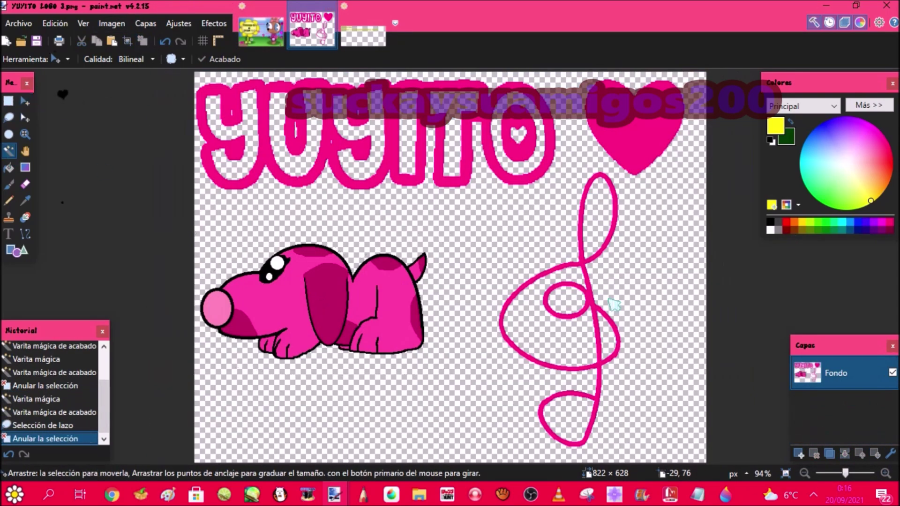
{"action": "left_click", "coordinate": [589, 280]}
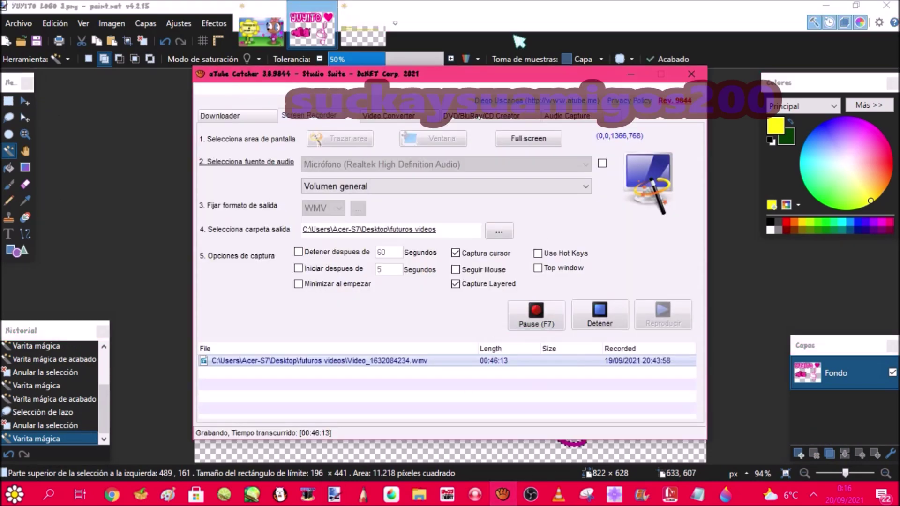
{"action": "left_click", "coordinate": [515, 38]}
{"action": "left_click", "coordinate": [97, 41]}
{"action": "left_click", "coordinate": [261, 33]}
{"action": "left_click", "coordinate": [112, 40]}
{"action": "left_click_drag", "start_coordinate": [284, 131], "coordinate": [181, 325]}
{"action": "key", "text": "ctrl+d"}
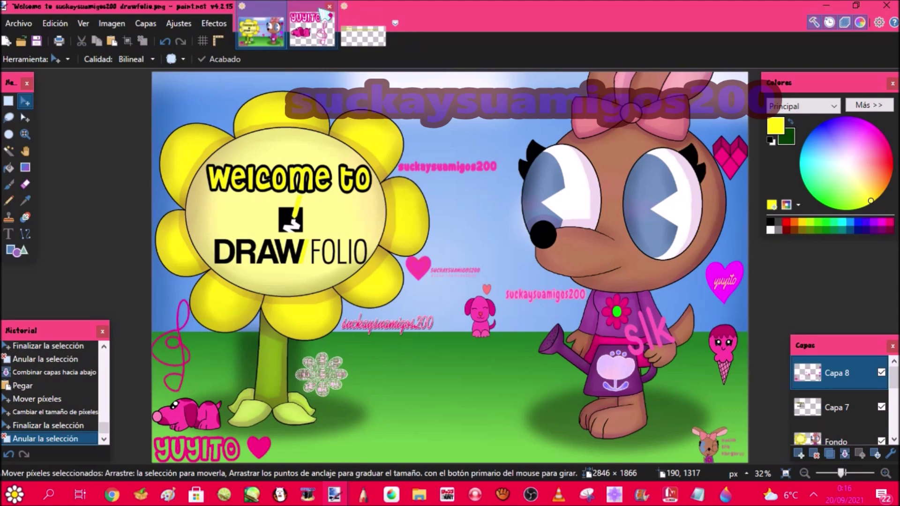
Set Capa 8's opacity to 52.
{"action": "key", "text": "F4"}
{"action": "left_click", "coordinate": [388, 281]}
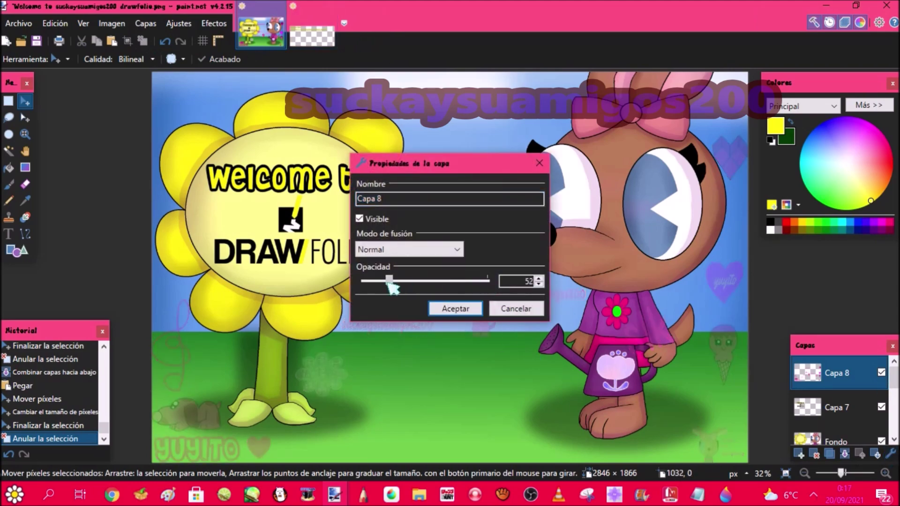
{"action": "left_click", "coordinate": [458, 309]}
Copy the two-line yellow text from the untitled image onto a new layer, at 1387 × 212 px in the drawing's upper-left corner.
{"action": "left_click", "coordinate": [799, 454]}
{"action": "left_click", "coordinate": [329, 38]}
{"action": "key", "text": "s"}
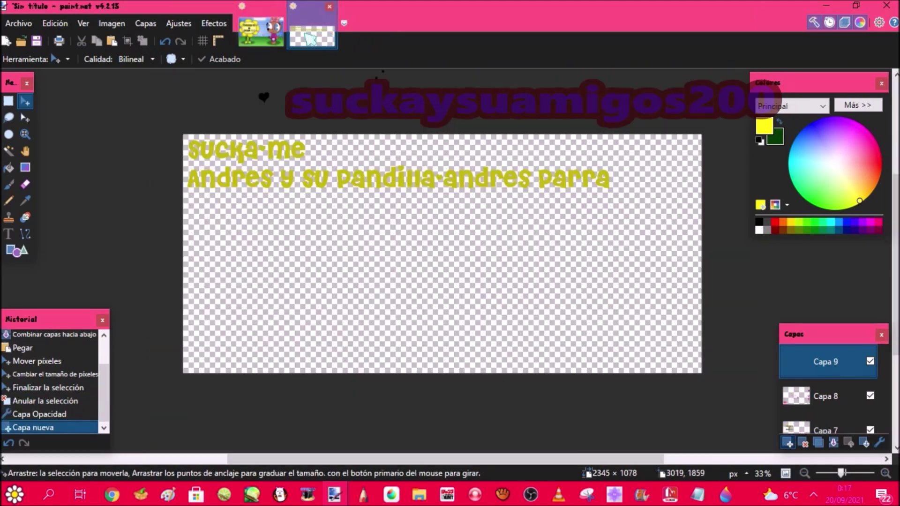
{"action": "left_click_drag", "start_coordinate": [177, 124], "coordinate": [616, 204]}
{"action": "left_click", "coordinate": [98, 42]}
{"action": "left_click", "coordinate": [261, 34]}
{"action": "left_click", "coordinate": [114, 42]}
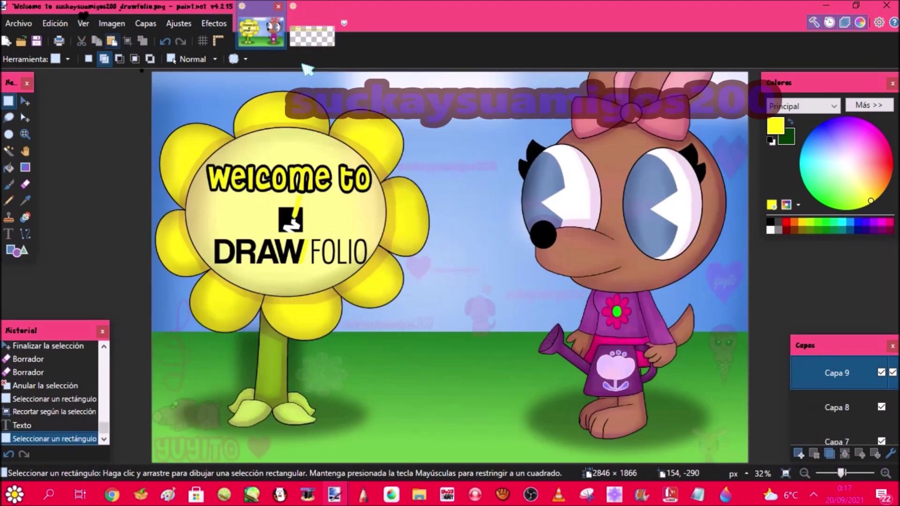
{"action": "left_click_drag", "start_coordinate": [561, 138], "coordinate": [443, 116]}
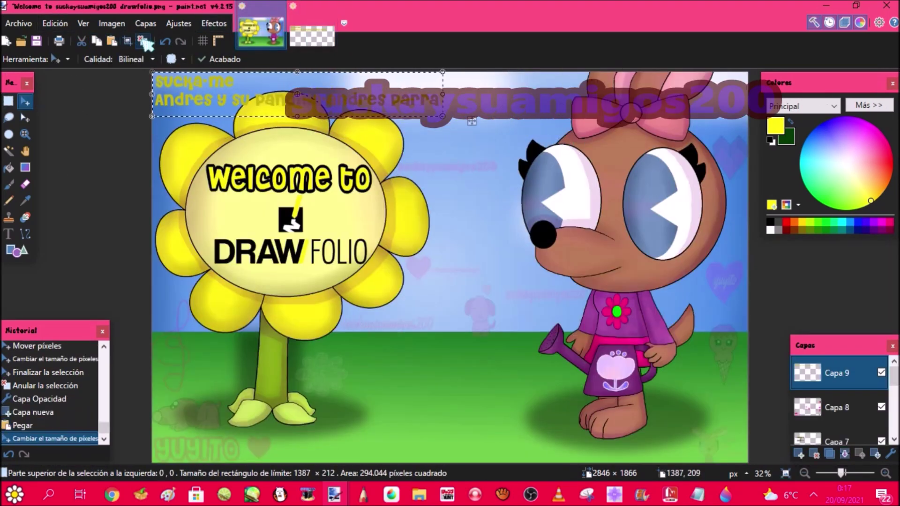
{"action": "key", "text": "ctrl+d"}
Set Capa 9's opacity to 17.
{"action": "key", "text": "F4"}
{"action": "left_click", "coordinate": [371, 281]}
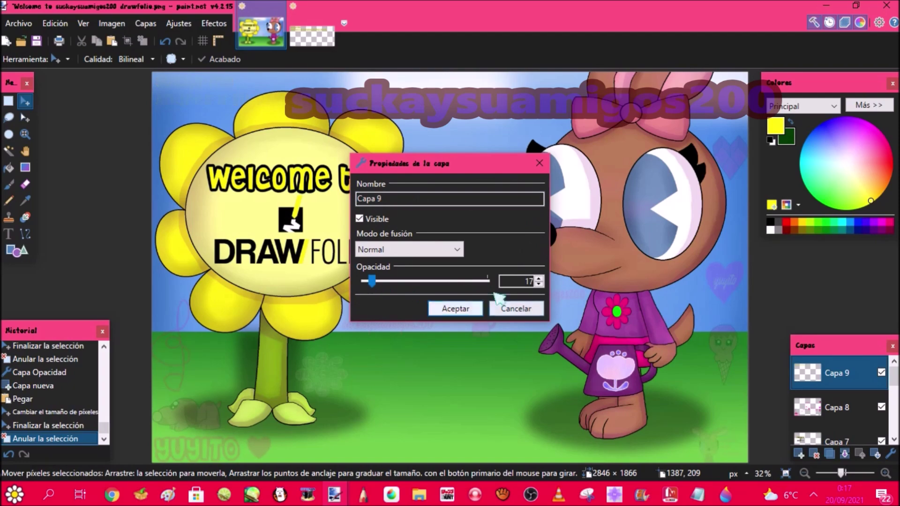
{"action": "left_click", "coordinate": [478, 309]}
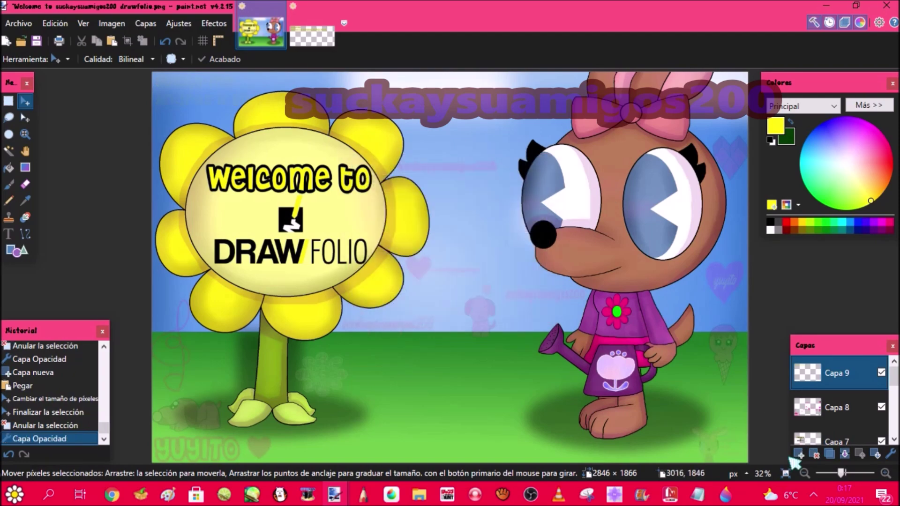
Add a new layer above Capa 9 and open the image "firma 1" from the "otra firma" folder inside "abphoto".
{"action": "left_click", "coordinate": [798, 455]}
{"action": "left_click", "coordinate": [21, 41]}
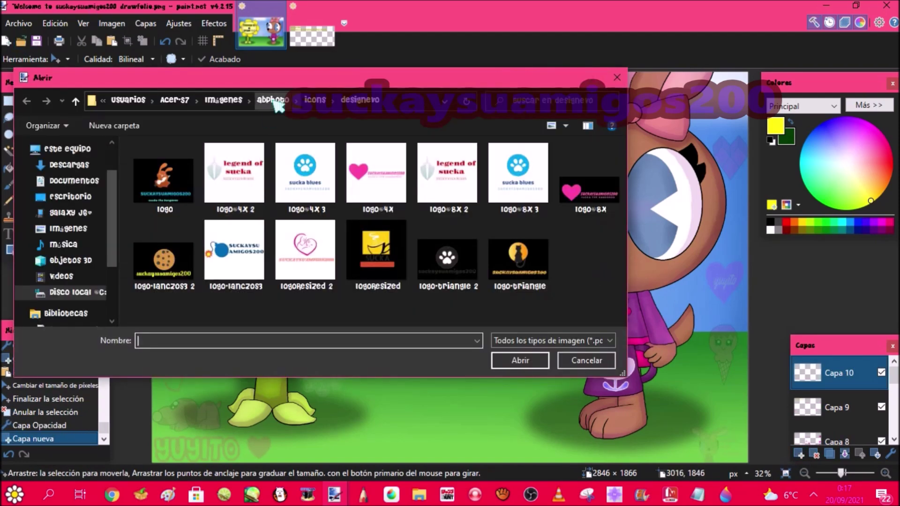
{"action": "left_click", "coordinate": [277, 101]}
{"action": "scroll", "coordinate": [428, 220], "scroll_direction": "down", "scroll_amount": 6}
{"action": "double_click", "coordinate": [326, 261]}
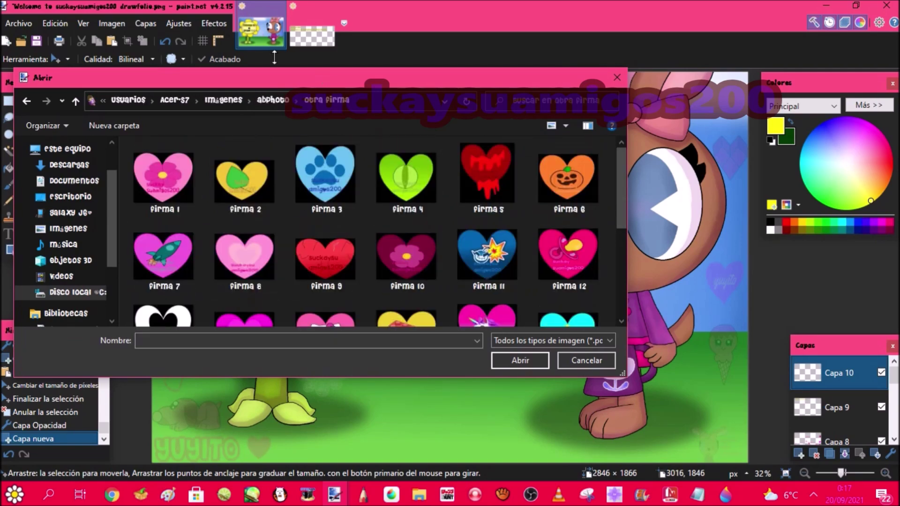
{"action": "double_click", "coordinate": [192, 162]}
Try to move the faceted heart beside the character's head into the middle of the sky with Capa 9 active.
{"action": "left_click", "coordinate": [261, 33]}
{"action": "left_click", "coordinate": [8, 101]}
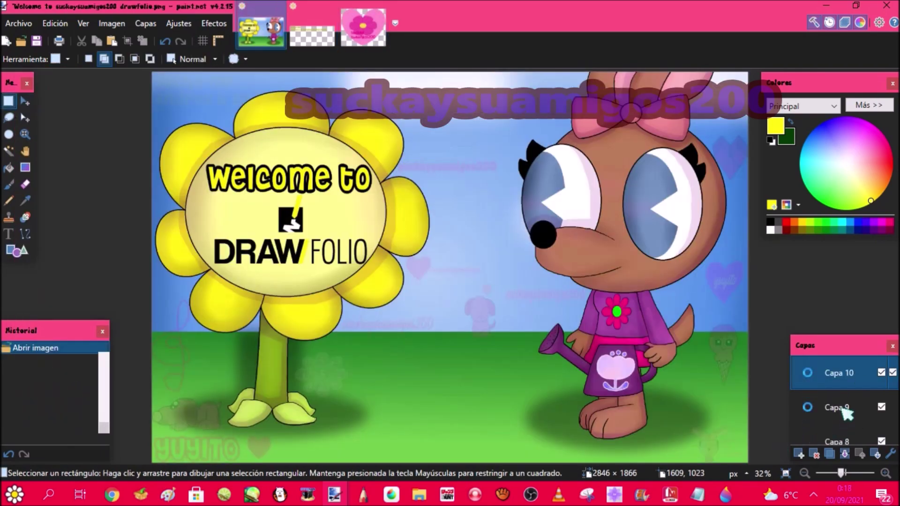
{"action": "left_click", "coordinate": [845, 409]}
{"action": "left_click_drag", "start_coordinate": [688, 128], "coordinate": [749, 193]}
{"action": "left_click", "coordinate": [25, 100]}
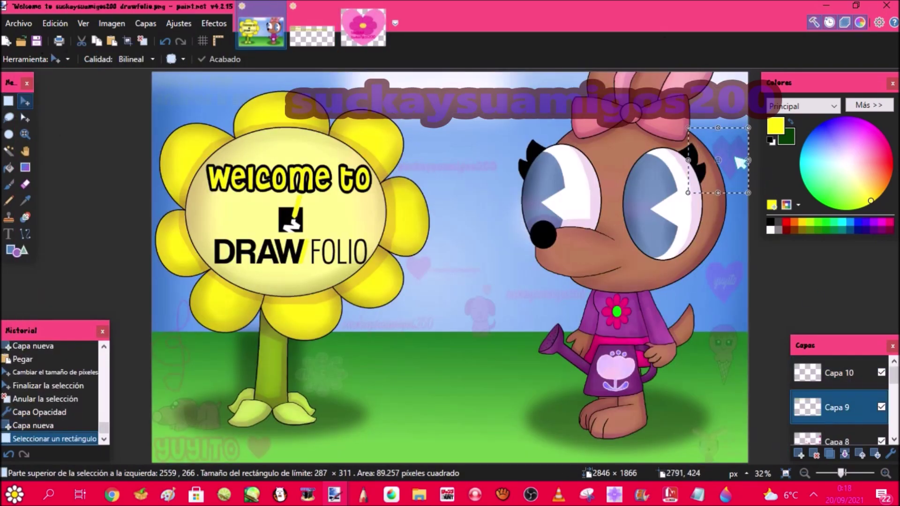
{"action": "left_click", "coordinate": [502, 202]}
On Capa 8, select the faceted heart in a rectangle about 249 × 337 px and move it into the sky beside the character's nose.
{"action": "left_click", "coordinate": [849, 441]}
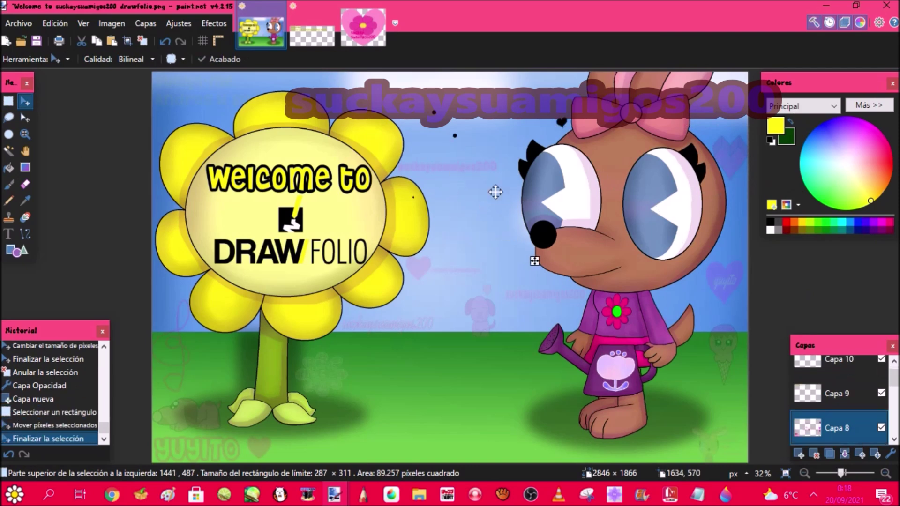
{"action": "key", "text": "ctrl+d"}
{"action": "key", "text": "s"}
{"action": "left_click_drag", "start_coordinate": [697, 130], "coordinate": [782, 201]}
{"action": "left_click_drag", "start_coordinate": [736, 154], "coordinate": [507, 216]}
Deselect the moved heart and set Capa 9's opacity to 34.
{"action": "left_click", "coordinate": [793, 404]}
{"action": "left_click", "coordinate": [146, 39]}
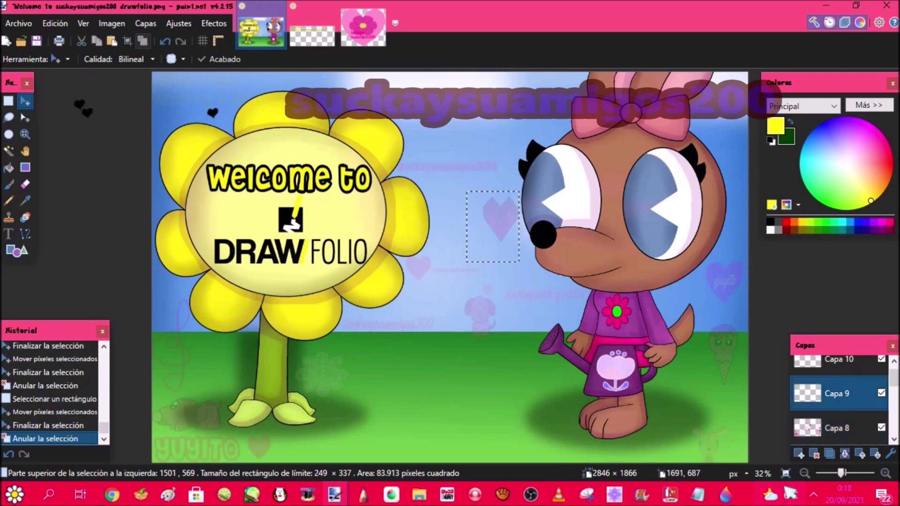
{"action": "left_click", "coordinate": [891, 454]}
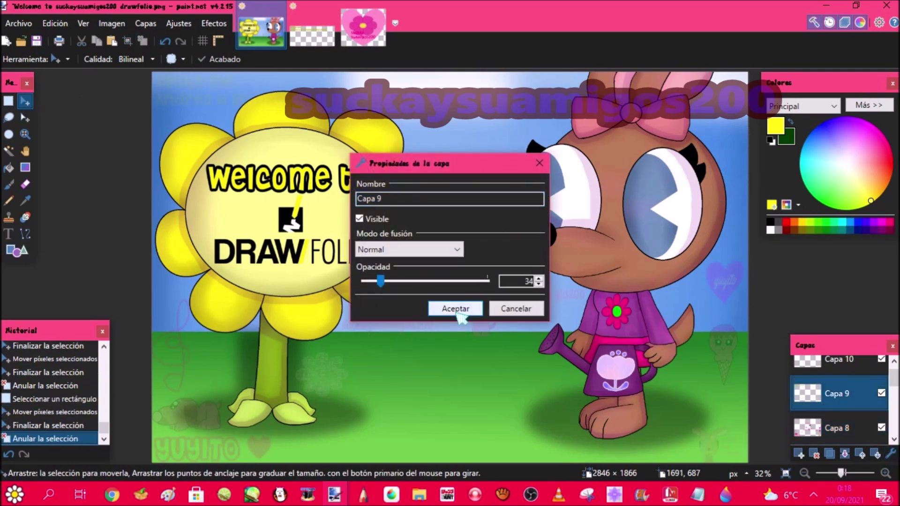
{"action": "key", "text": "Return"}
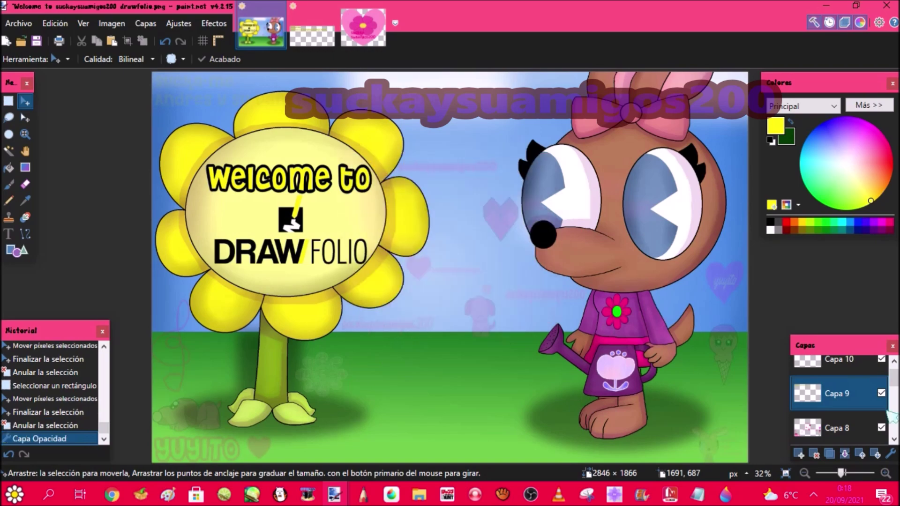
Copy the whole "firma 1" heart onto Capa 10, place it at 235 × 225 px beside the character's bow, and deselect it.
{"action": "left_click", "coordinate": [357, 28]}
{"action": "key", "text": "ctrl+a"}
{"action": "left_click", "coordinate": [96, 41]}
{"action": "left_click", "coordinate": [258, 38]}
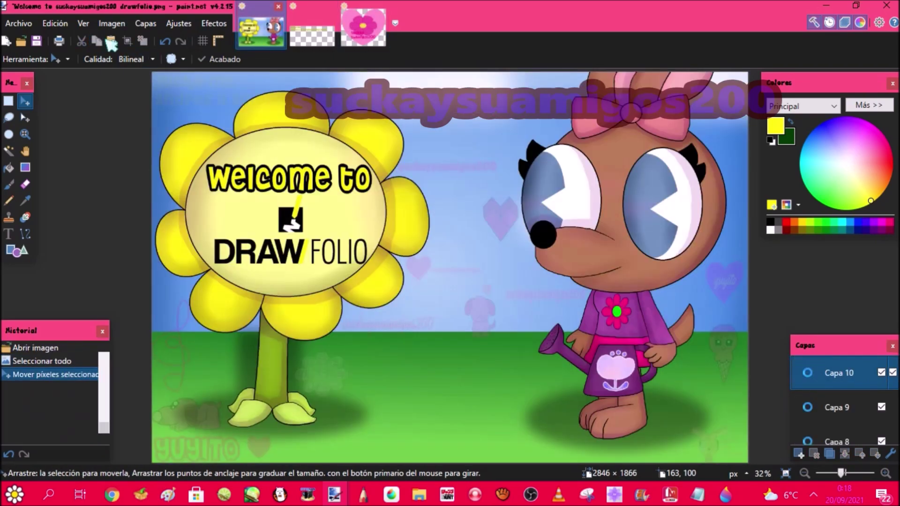
{"action": "left_click", "coordinate": [112, 41]}
{"action": "left_click_drag", "start_coordinate": [284, 181], "coordinate": [201, 123]}
{"action": "mouse_move", "coordinate": [192, 83]}
{"action": "left_mouse_down"}
{"action": "mouse_move", "coordinate": [737, 87]}
{"action": "mouse_move", "coordinate": [709, 112]}
{"action": "mouse_move", "coordinate": [733, 110]}
{"action": "mouse_move", "coordinate": [726, 98]}
{"action": "mouse_move", "coordinate": [697, 123]}
{"action": "left_mouse_up"}
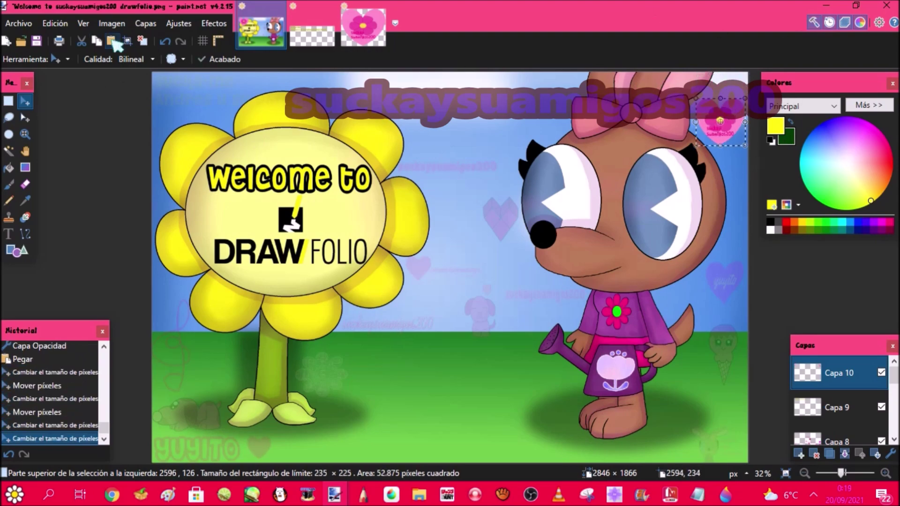
{"action": "left_click", "coordinate": [143, 42]}
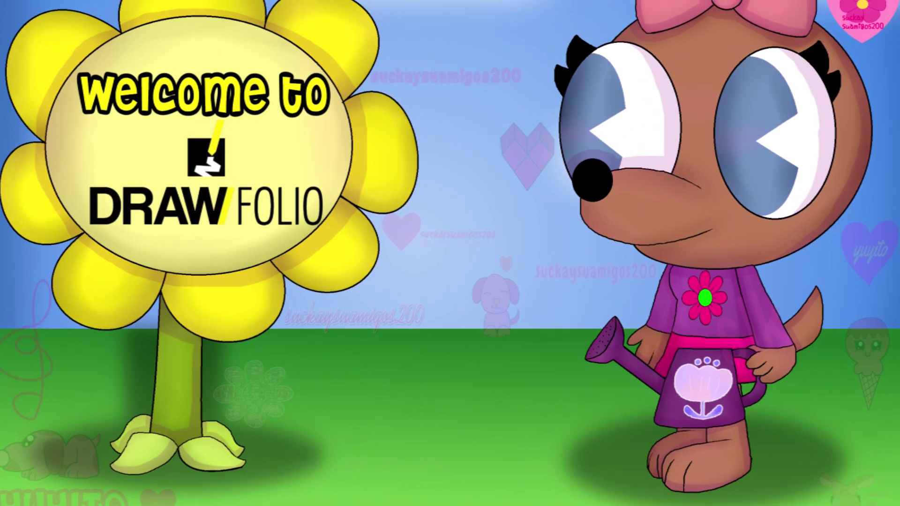